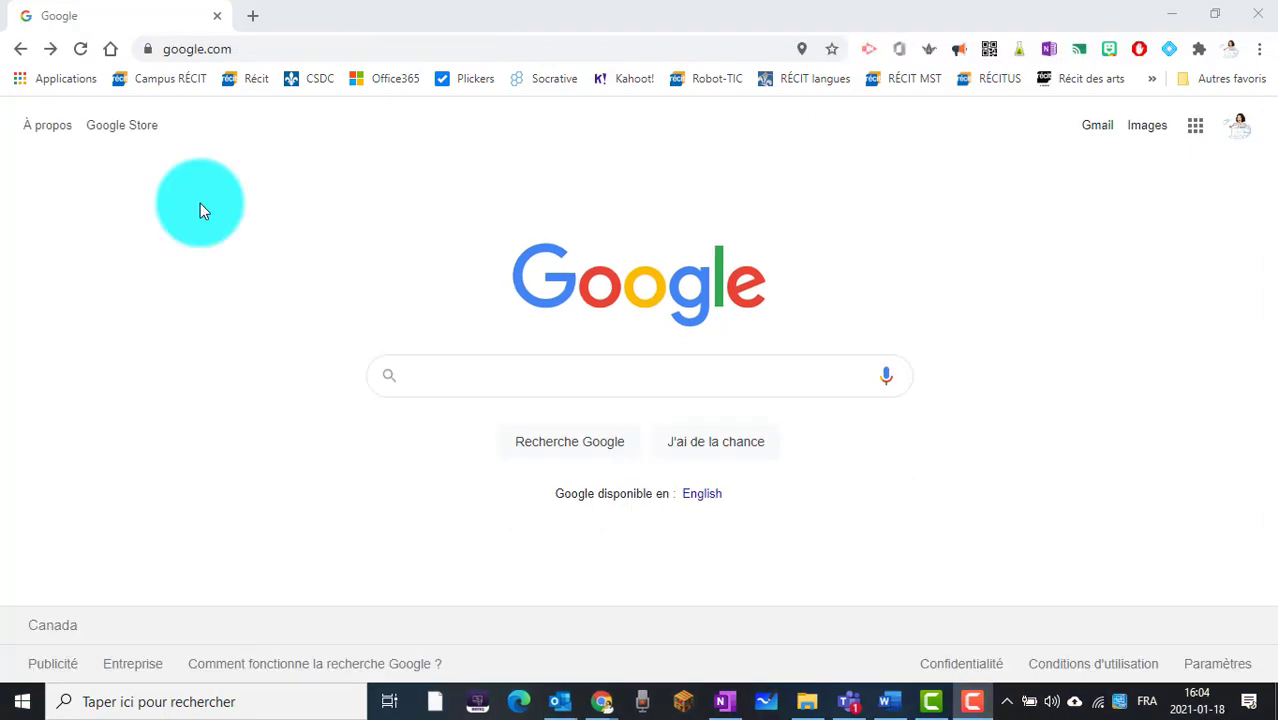
Step: Enter office.com in Chrome's address bar to load the Office 365 home page
{"action": "left_click", "coordinate": [182, 48]}
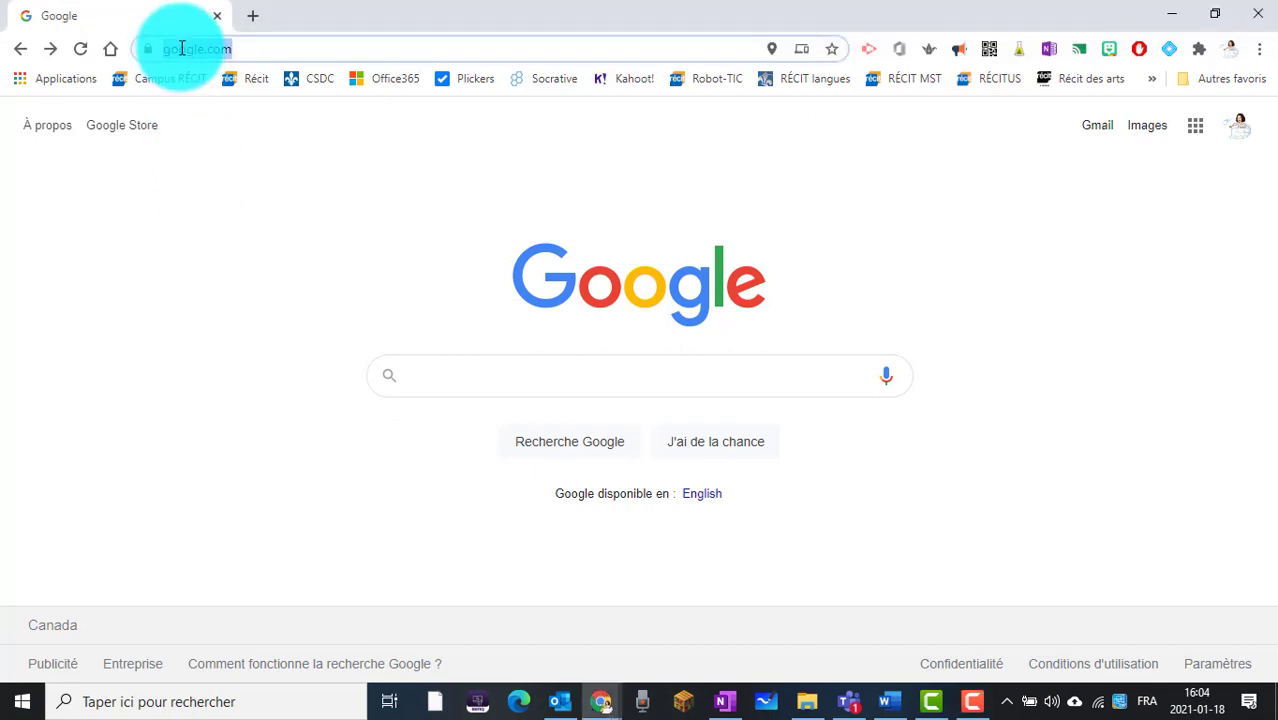
{"action": "type", "text": "office.c"}
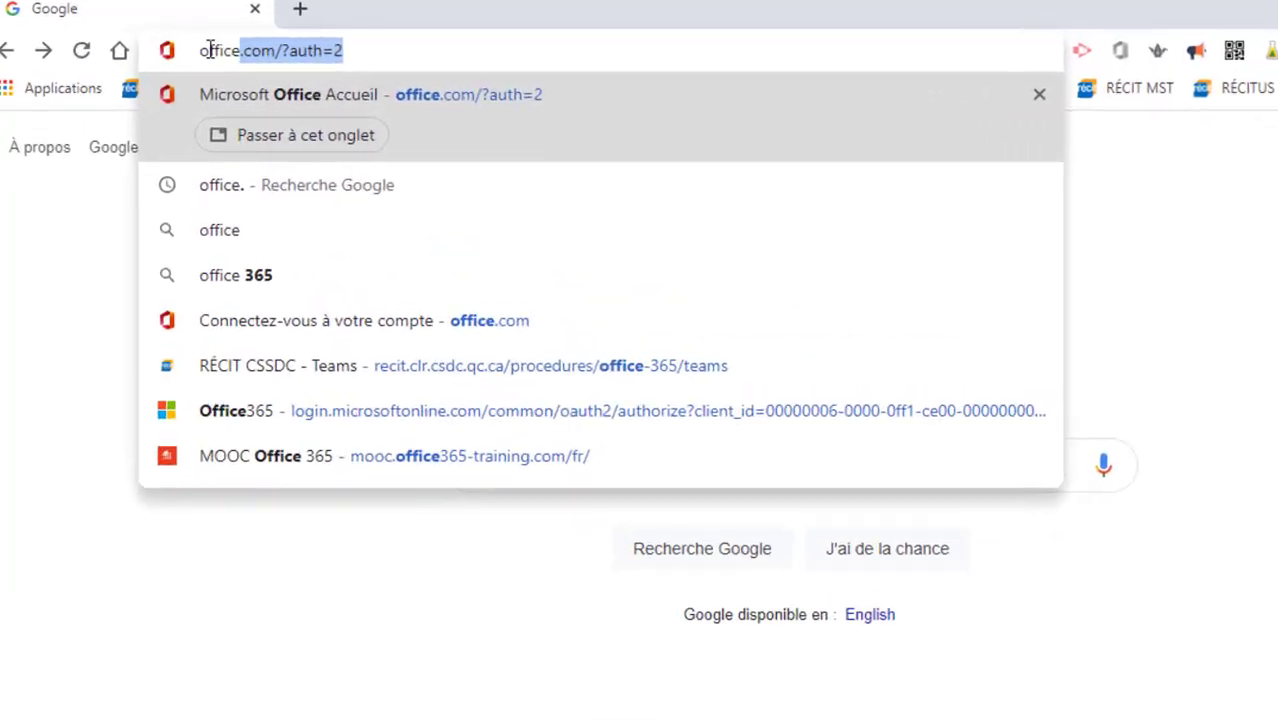
{"action": "type", "text": "om"}
{"action": "key", "text": "Return"}
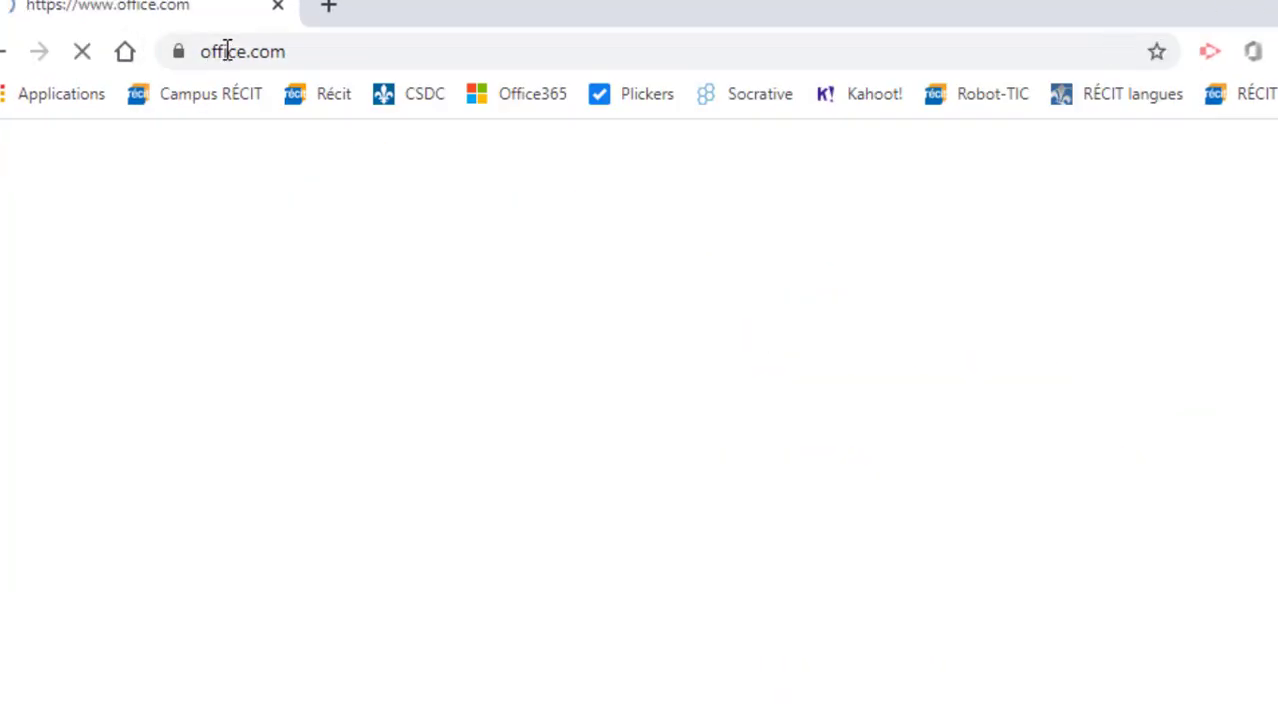
{"action": "left_click", "coordinate": [228, 50]}
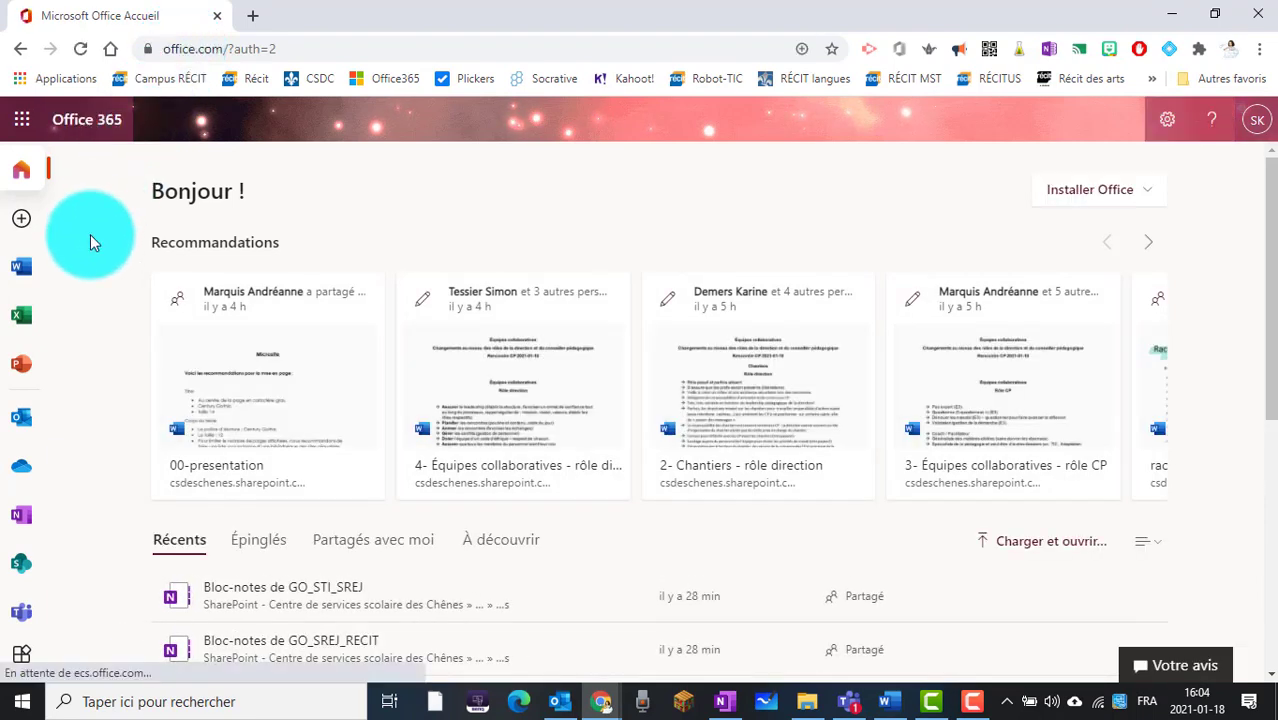
Step: Open OneDrive from the Office 365 app launcher and start syncing My files
{"action": "left_click", "coordinate": [31, 489]}
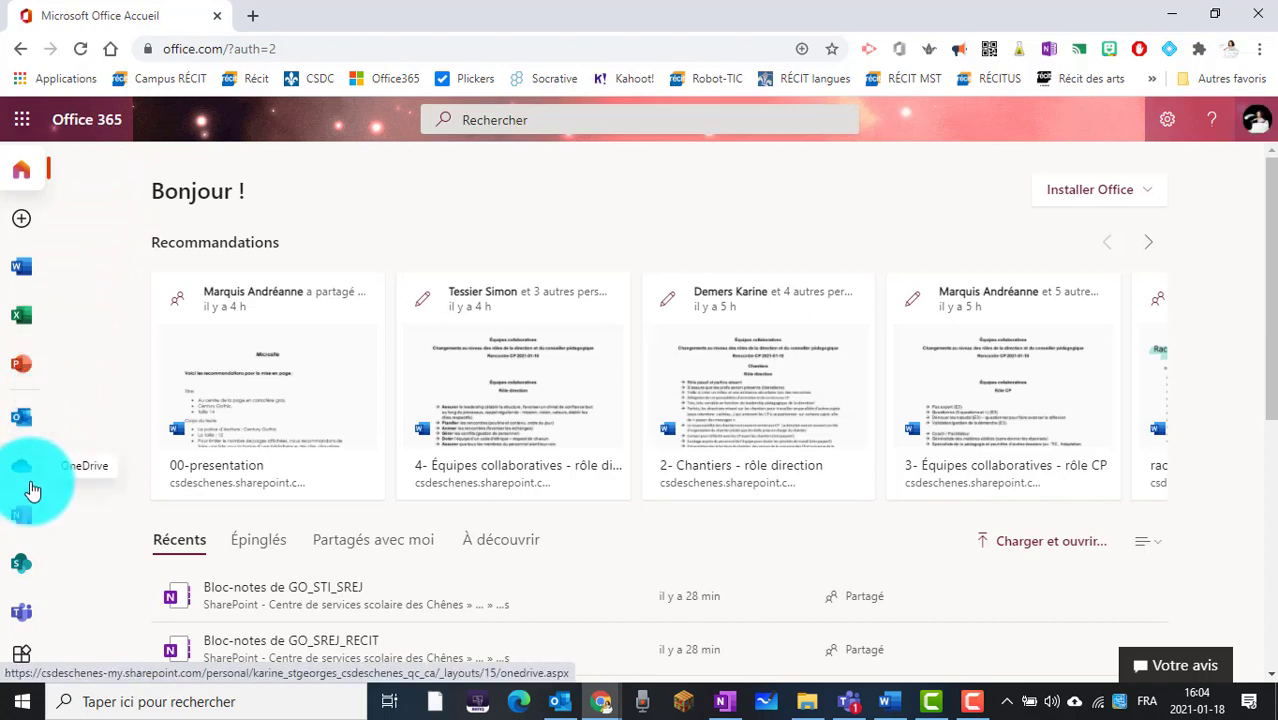
{"action": "left_click", "coordinate": [18, 121]}
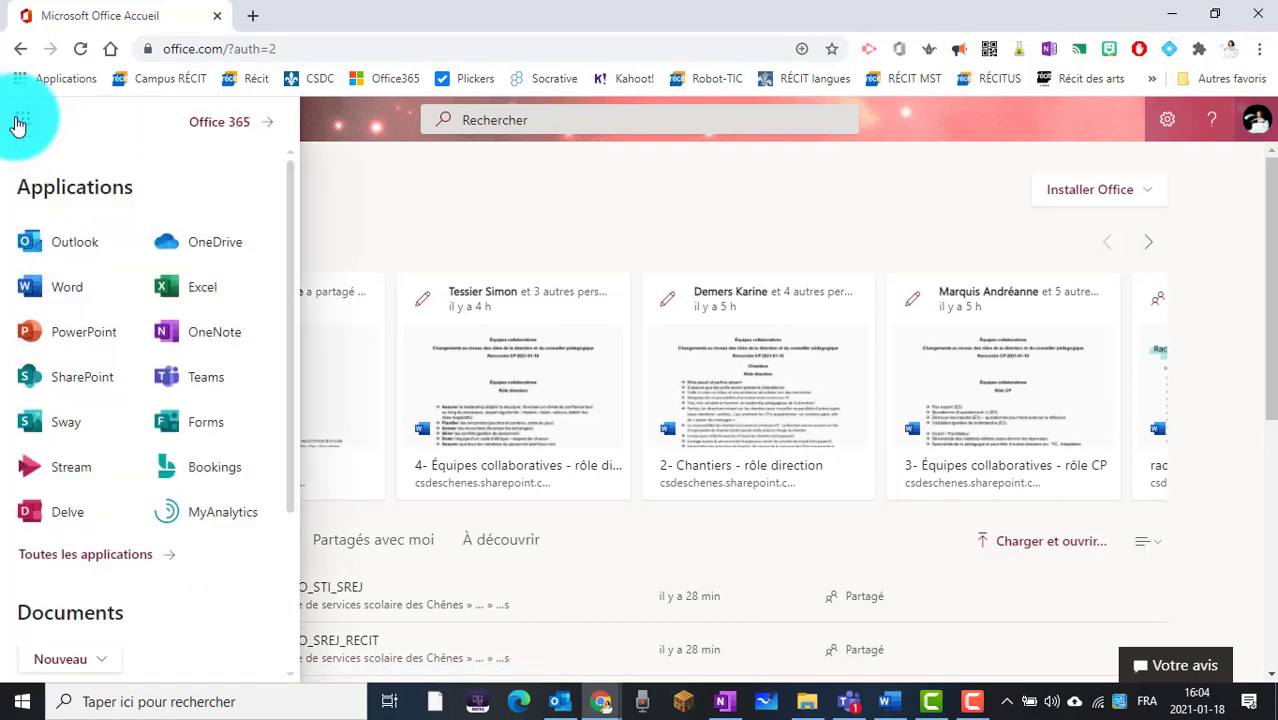
{"action": "left_click", "coordinate": [220, 245]}
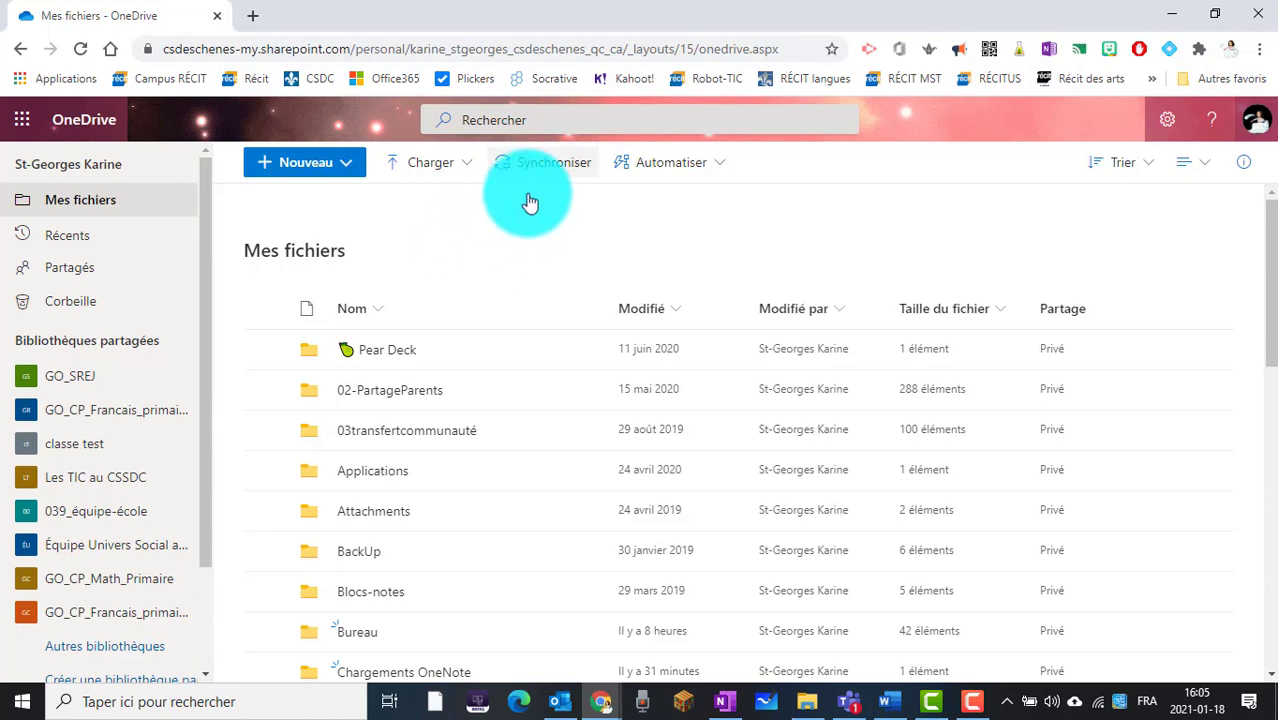
{"action": "left_click", "coordinate": [561, 168]}
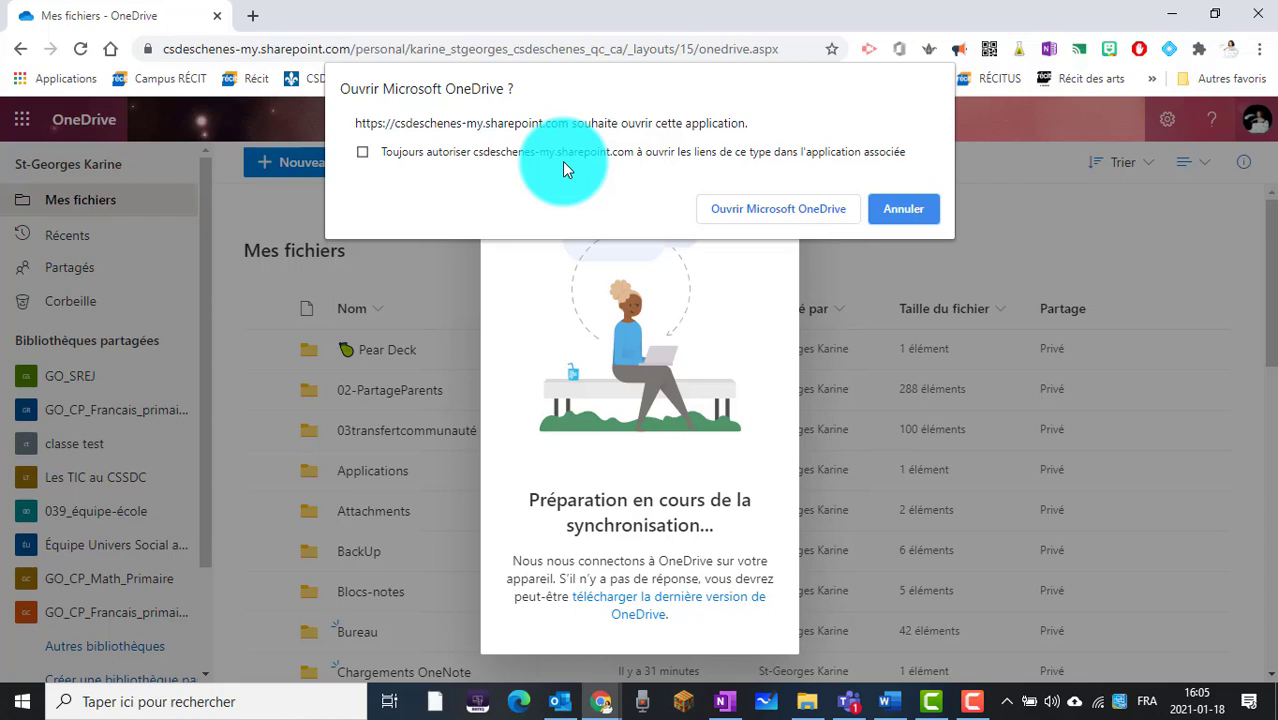
Step: Let the browser open the Microsoft OneDrive desktop app
{"action": "left_click", "coordinate": [730, 210]}
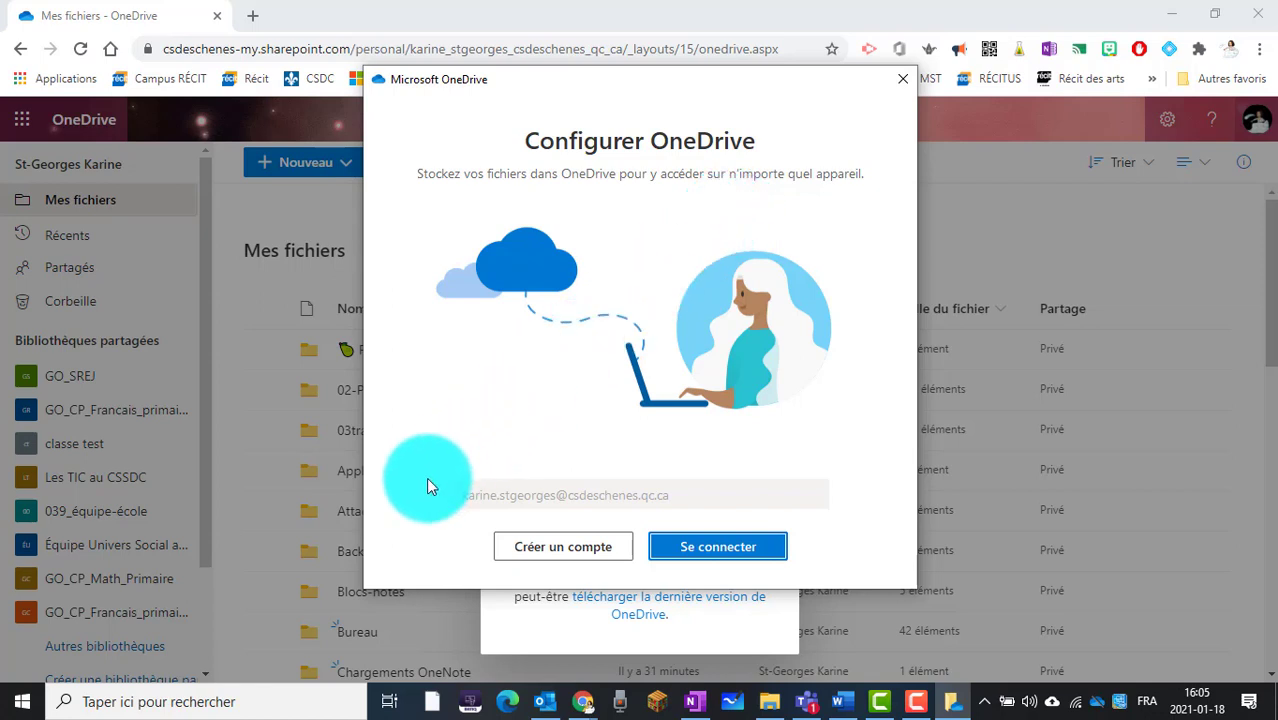
Step: Sign in to the work account and accept the default OneDrive folder location
{"action": "left_click", "coordinate": [741, 552]}
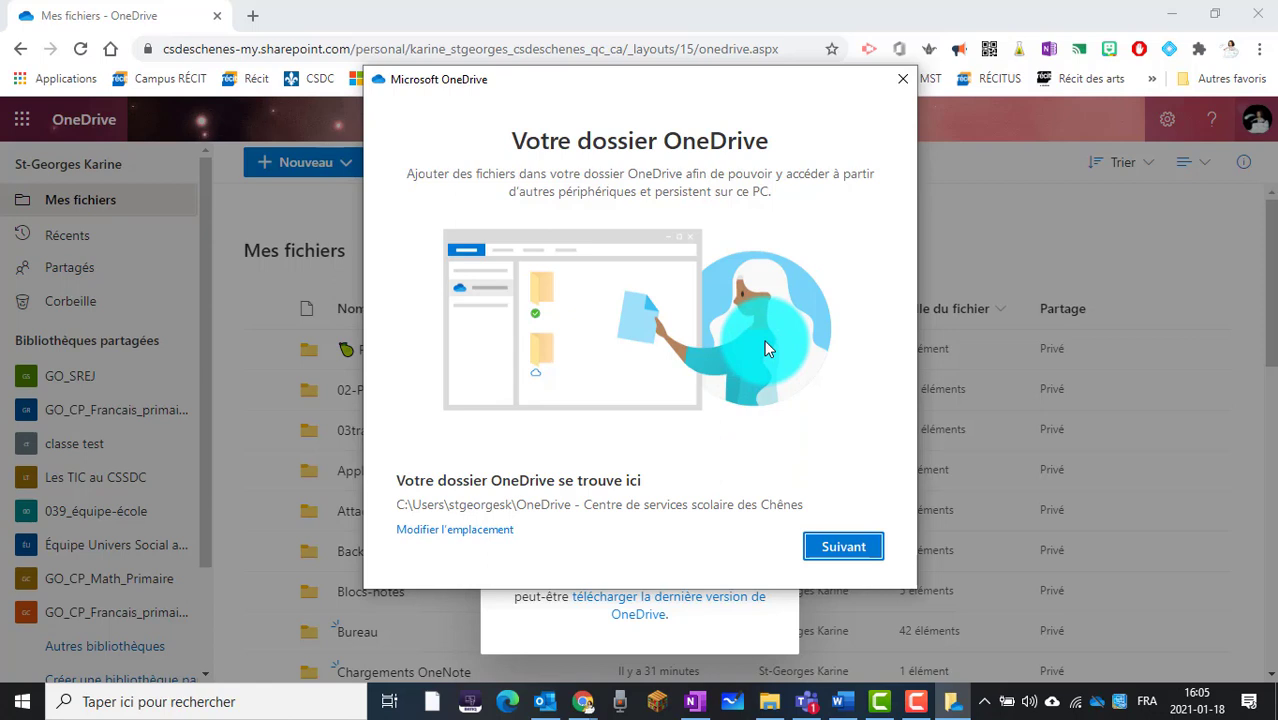
{"action": "left_click", "coordinate": [860, 548]}
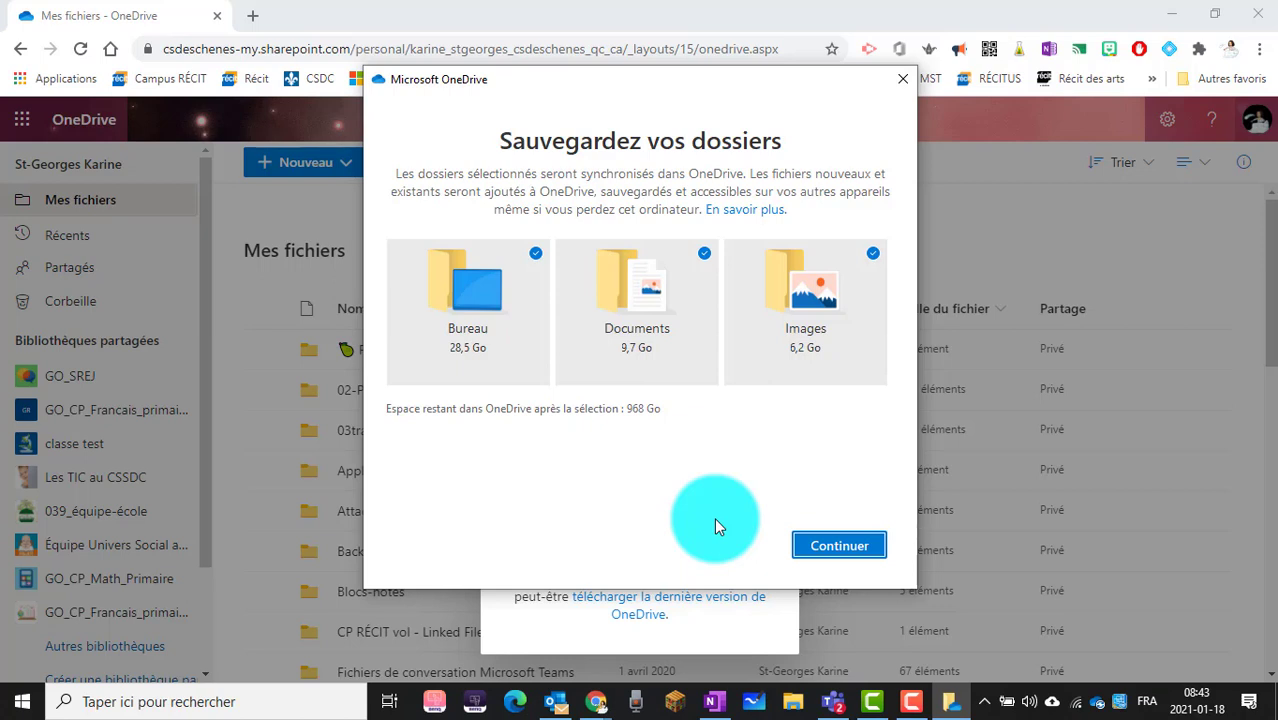
Step: Back up Bureau, Documents and Images, get through the intro pages, and skip the mobile app
{"action": "left_click", "coordinate": [818, 545]}
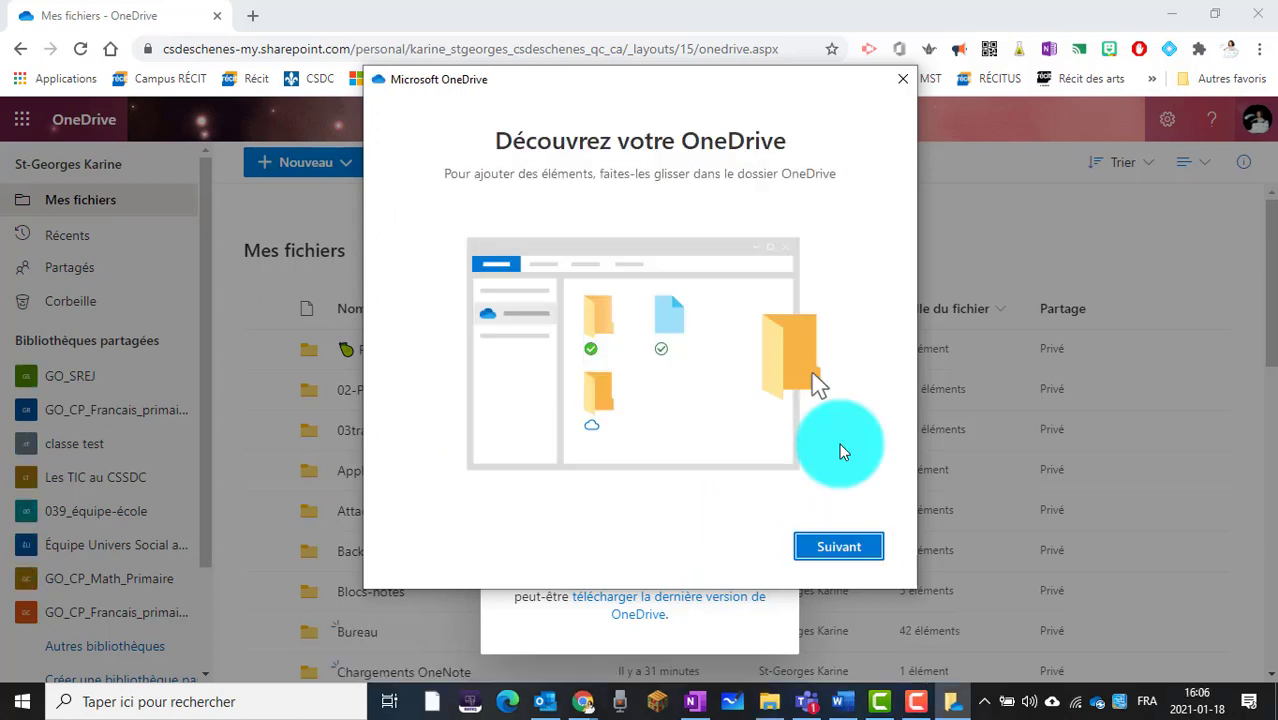
{"action": "left_click", "coordinate": [870, 548]}
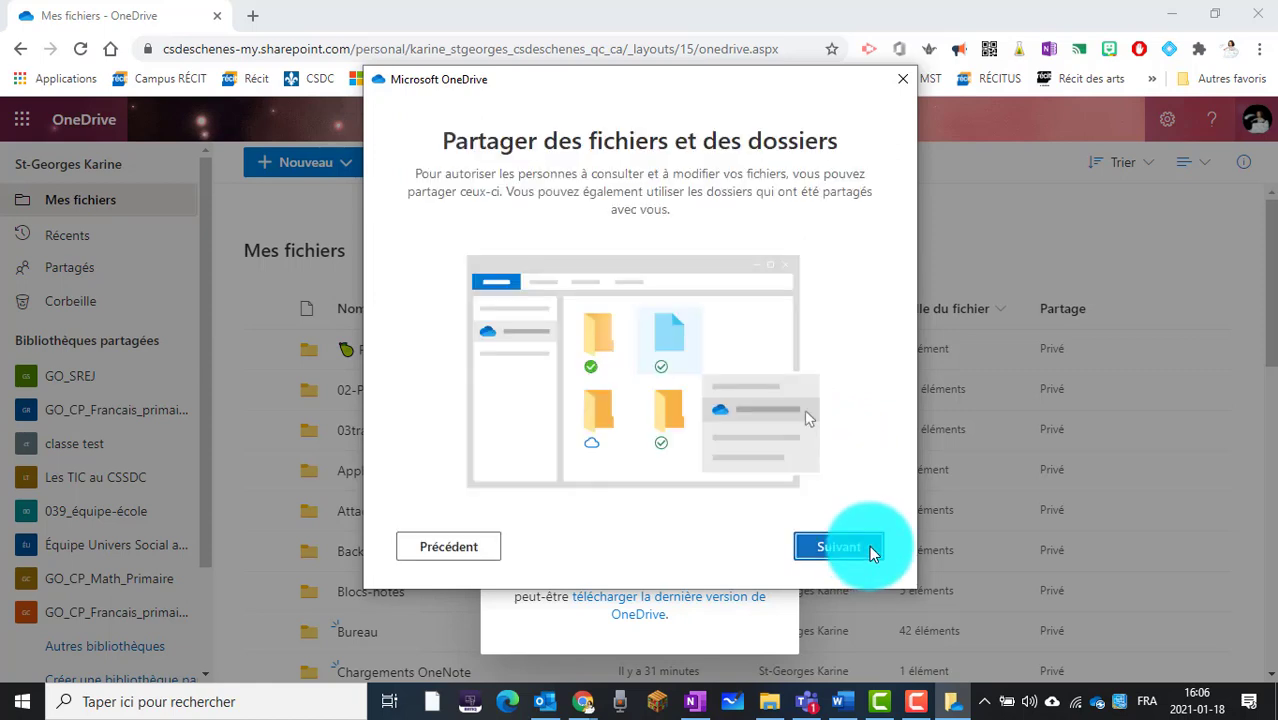
{"action": "left_click", "coordinate": [870, 551]}
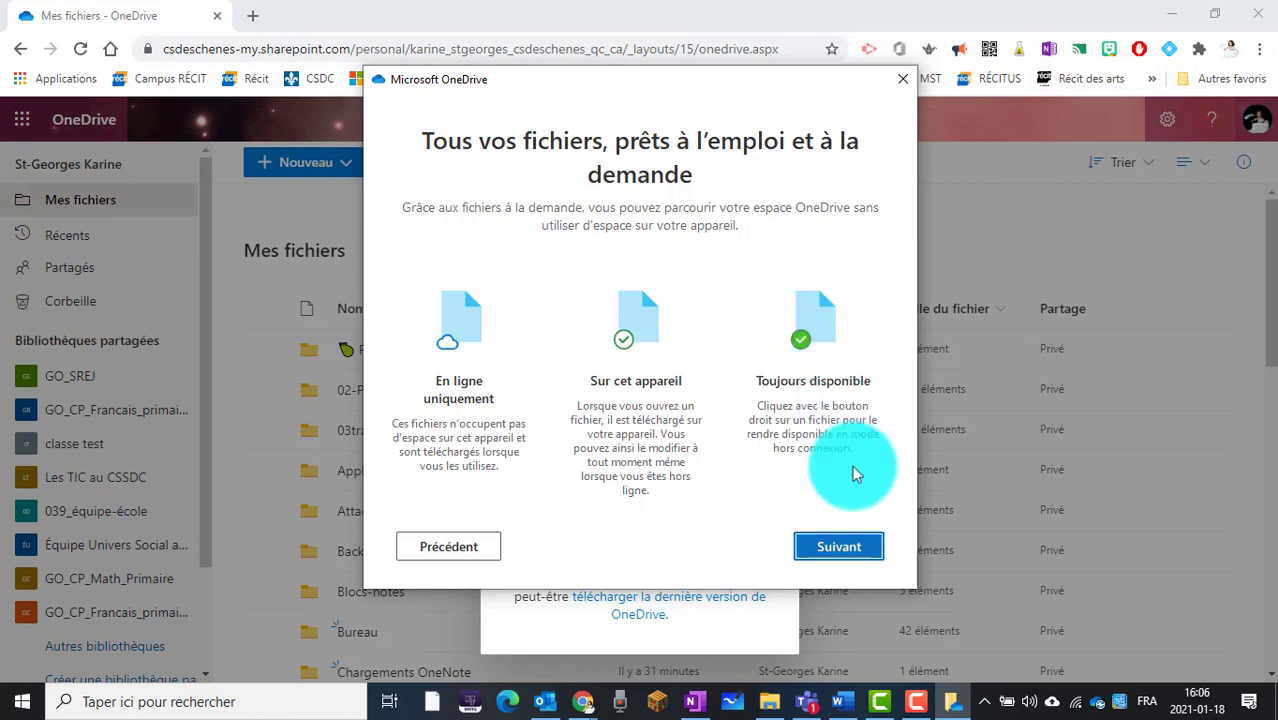
{"action": "left_click", "coordinate": [873, 555]}
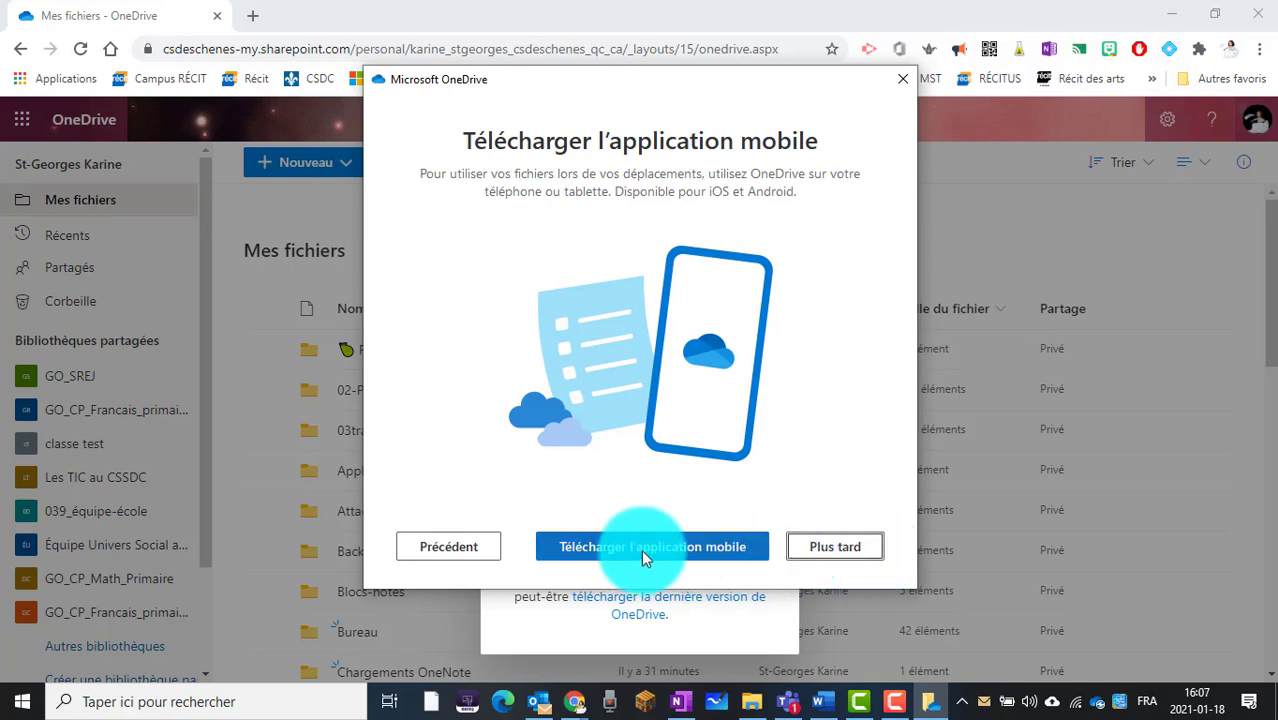
{"action": "left_click", "coordinate": [848, 550]}
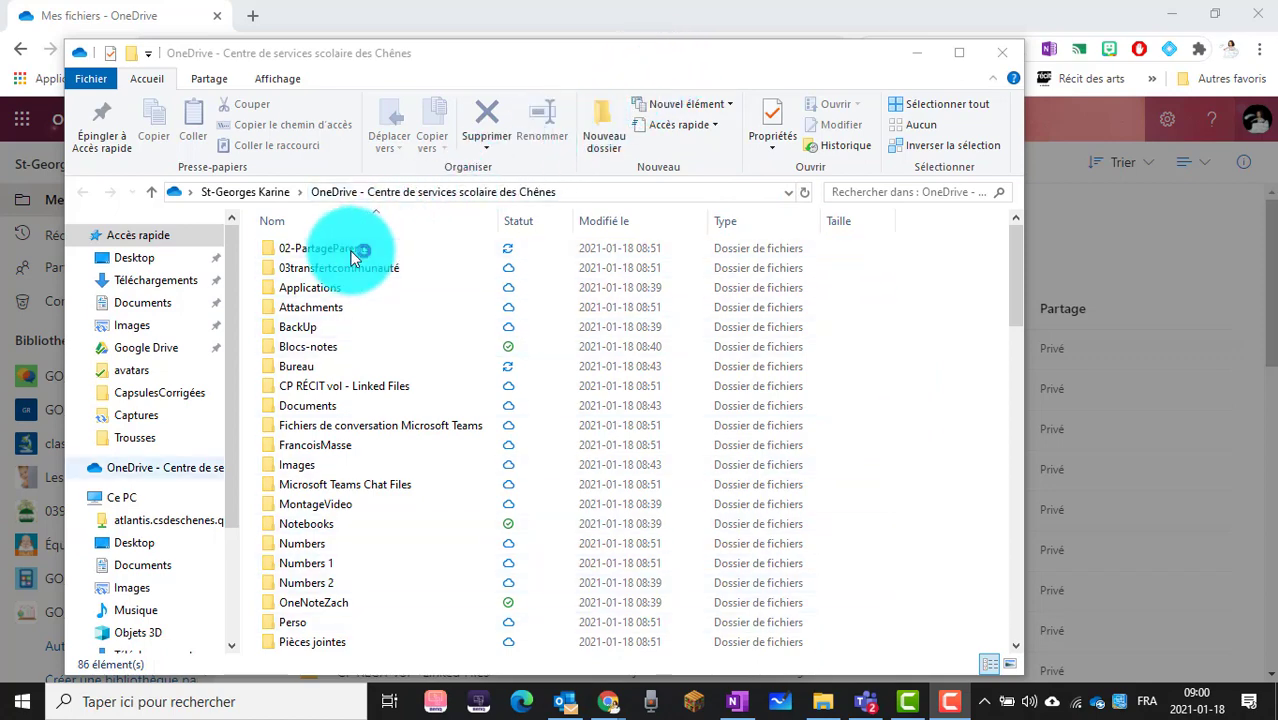
{"action": "left_click", "coordinate": [120, 470]}
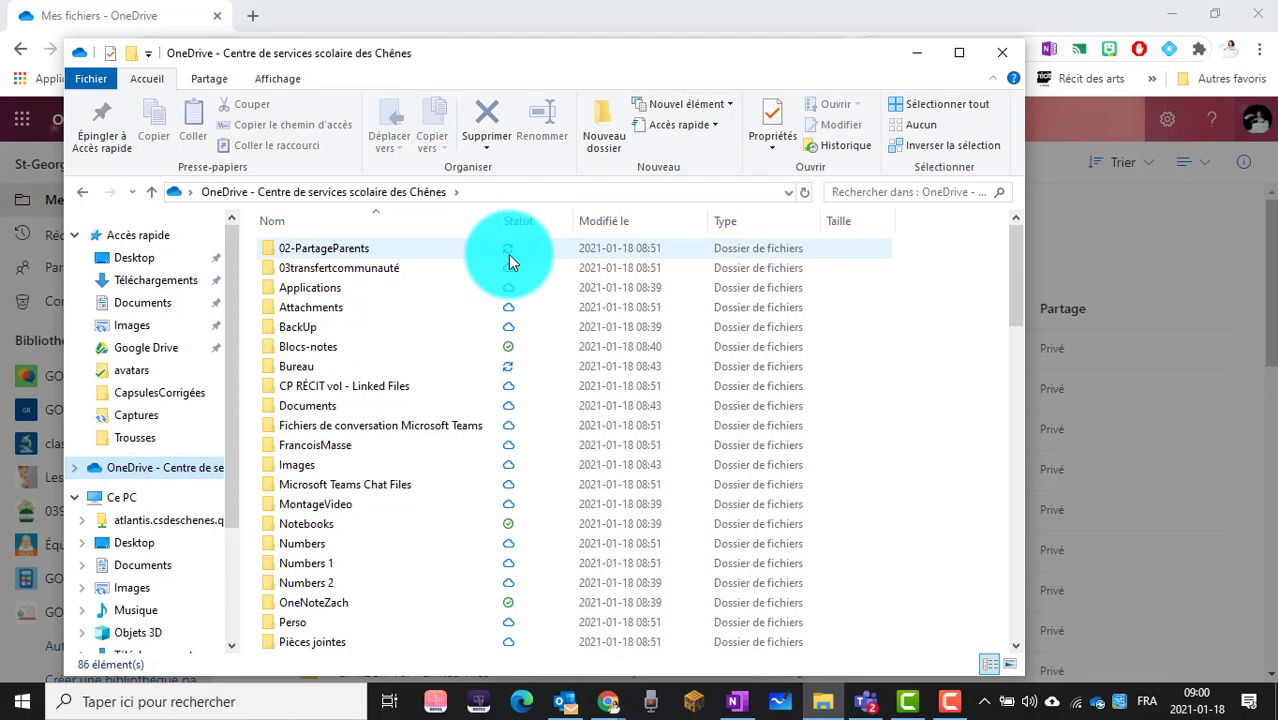
{"action": "mouse_move", "coordinate": [510, 261]}
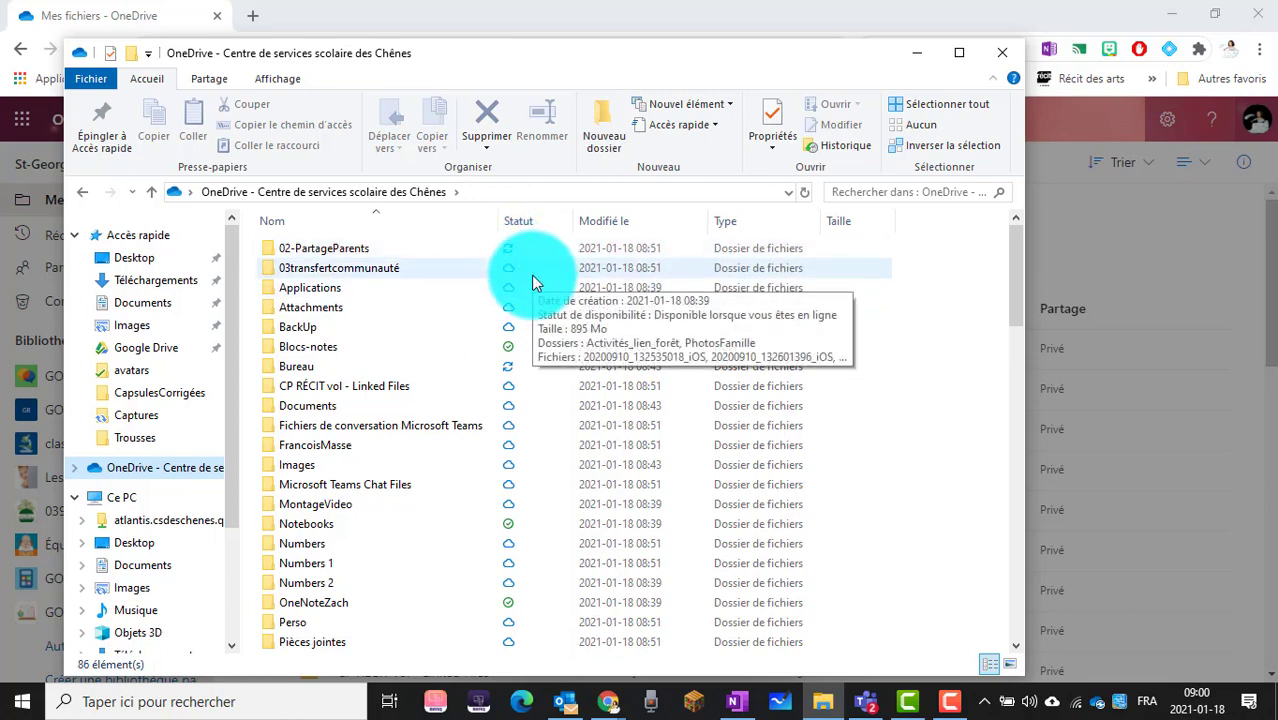
{"action": "double_click", "coordinate": [322, 287]}
{"action": "left_click", "coordinate": [382, 191]}
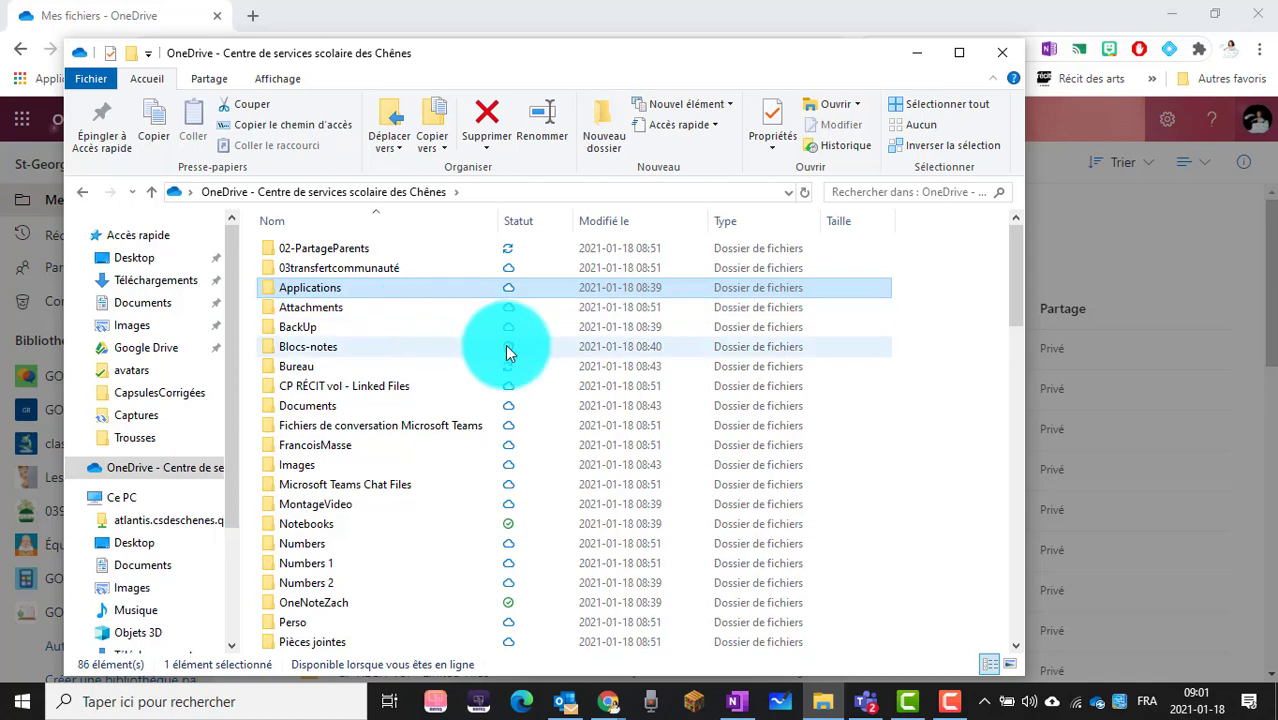
{"action": "left_click", "coordinate": [422, 351]}
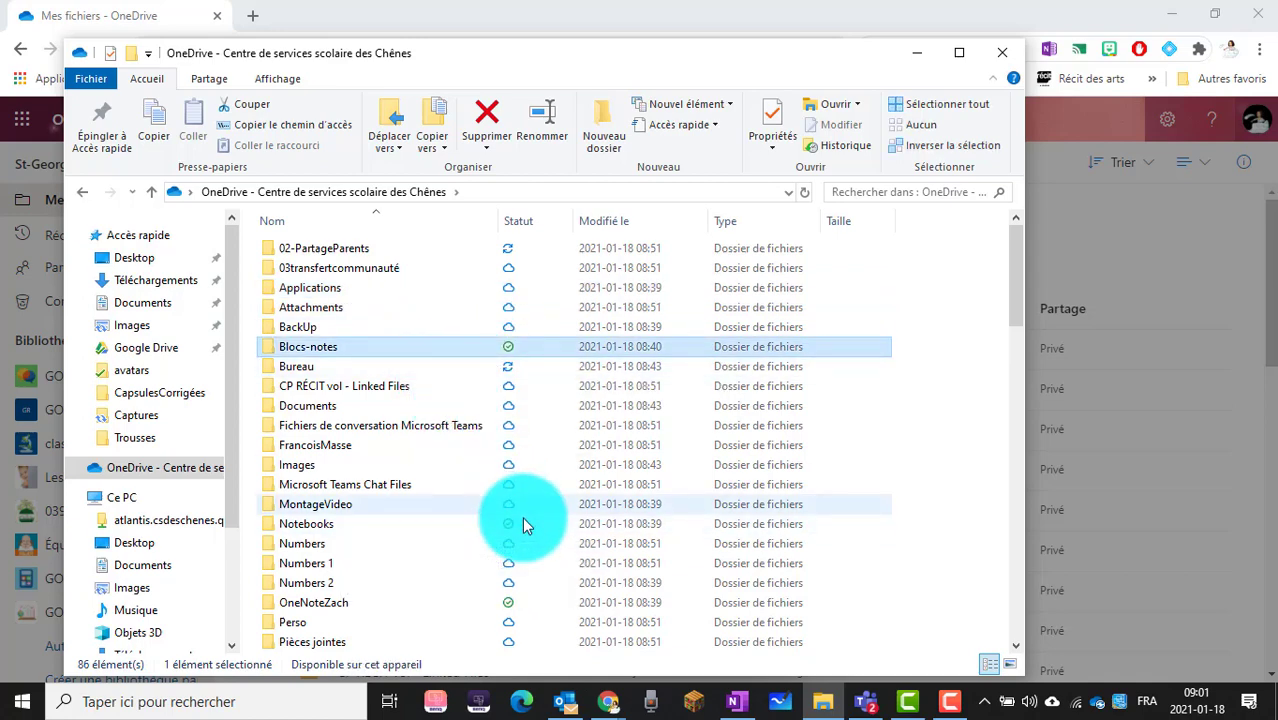
{"action": "scroll", "coordinate": [522, 517], "scroll_direction": "down", "scroll_amount": 3}
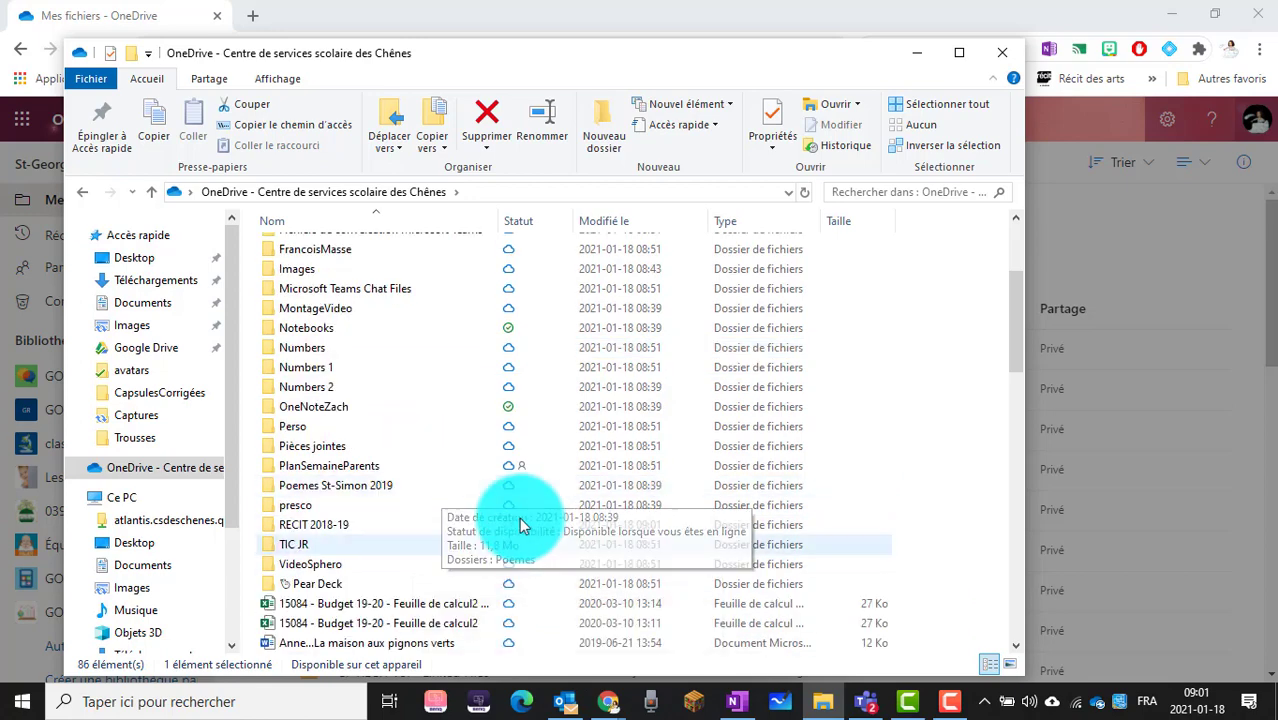
{"action": "left_click", "coordinate": [363, 529]}
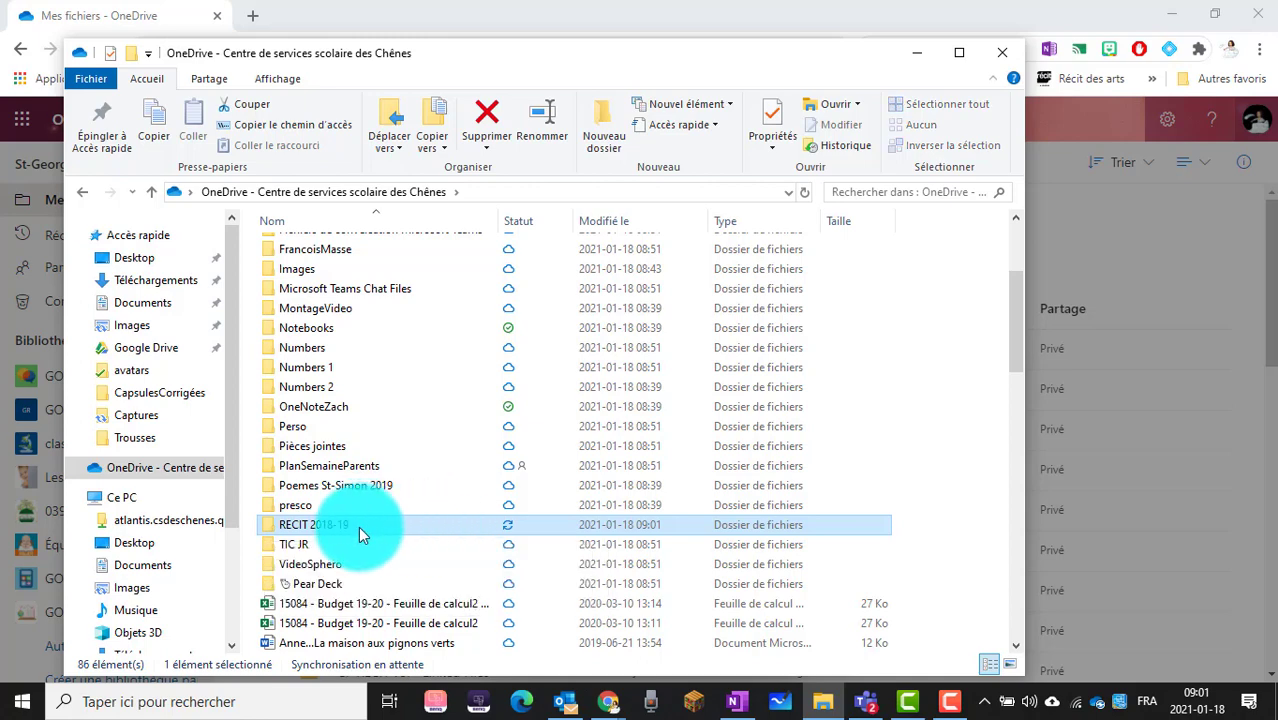
{"action": "right_click", "coordinate": [358, 526]}
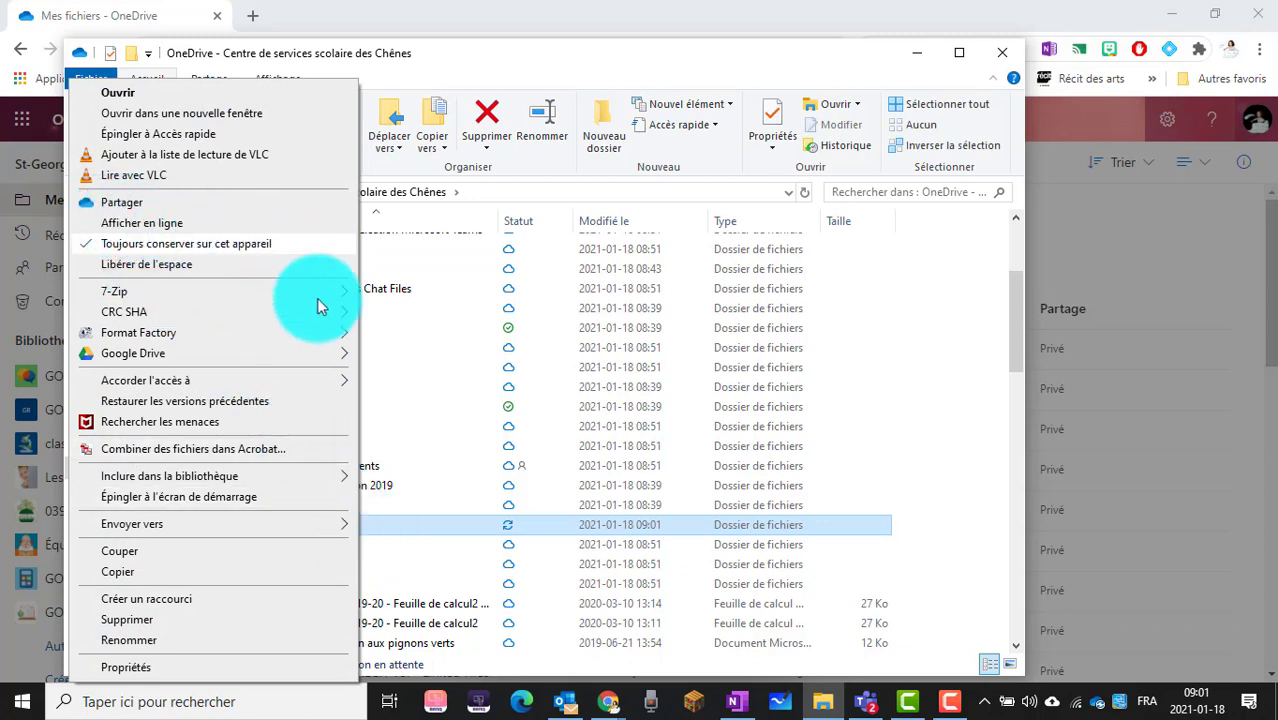
{"action": "left_click", "coordinate": [464, 520]}
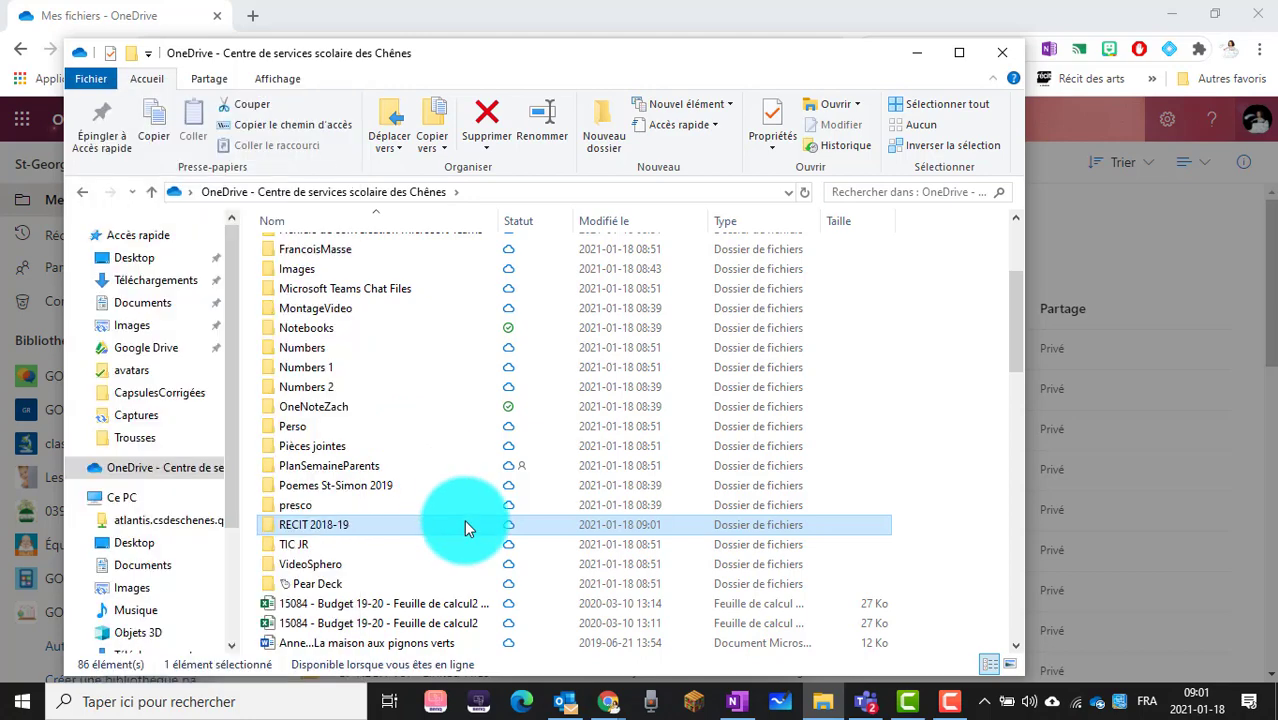
{"action": "key", "text": "Escape"}
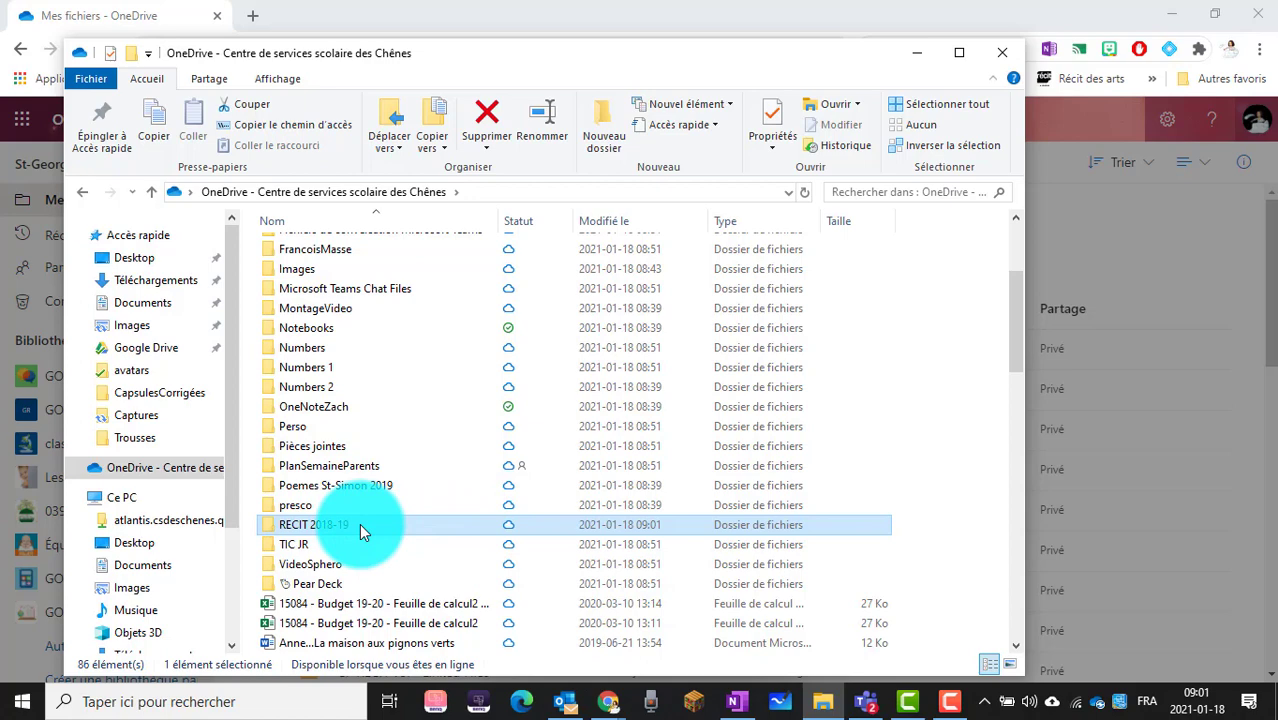
{"action": "key", "text": "Down"}
{"action": "key", "text": "Down"}
{"action": "key", "text": "Down"}
{"action": "key", "text": "Down"}
{"action": "key", "text": "Down"}
{"action": "key", "text": "Down"}
{"action": "scroll", "coordinate": [400, 515], "scroll_direction": "down", "scroll_amount": 3}
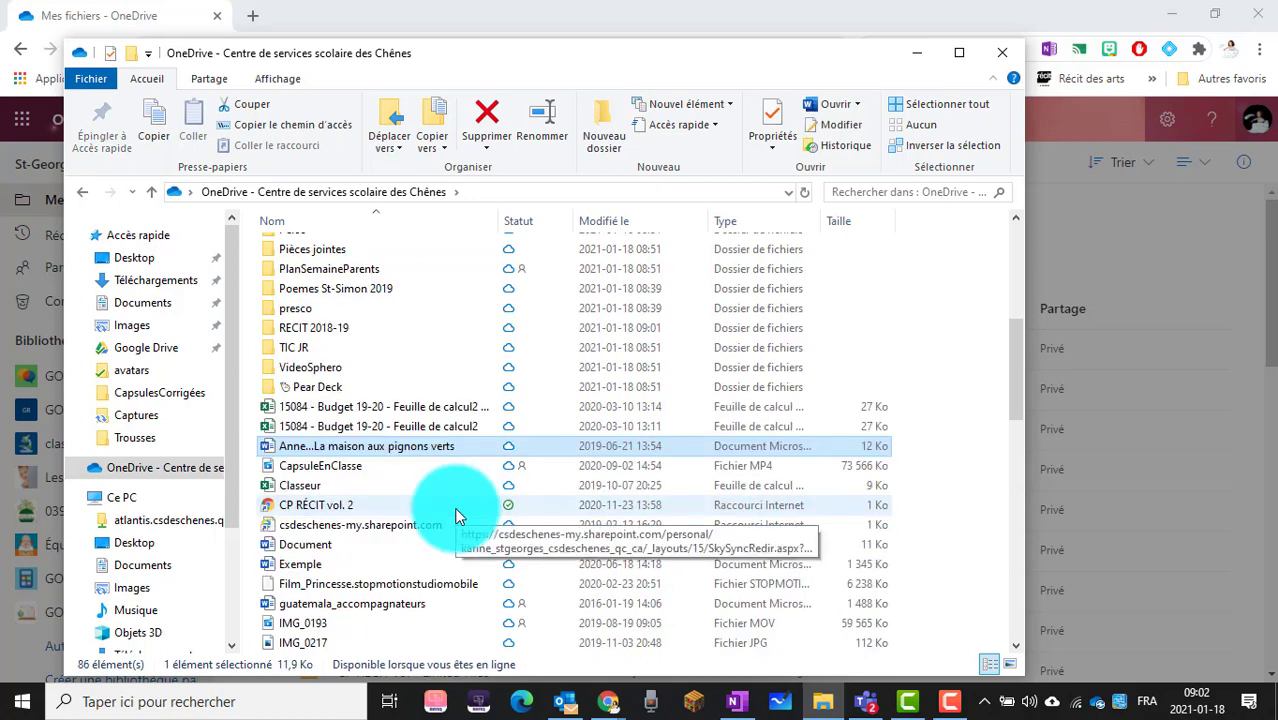
Step: Start sharing La maison aux pignons verts with a view-only link that disallows editing
{"action": "right_click", "coordinate": [424, 452]}
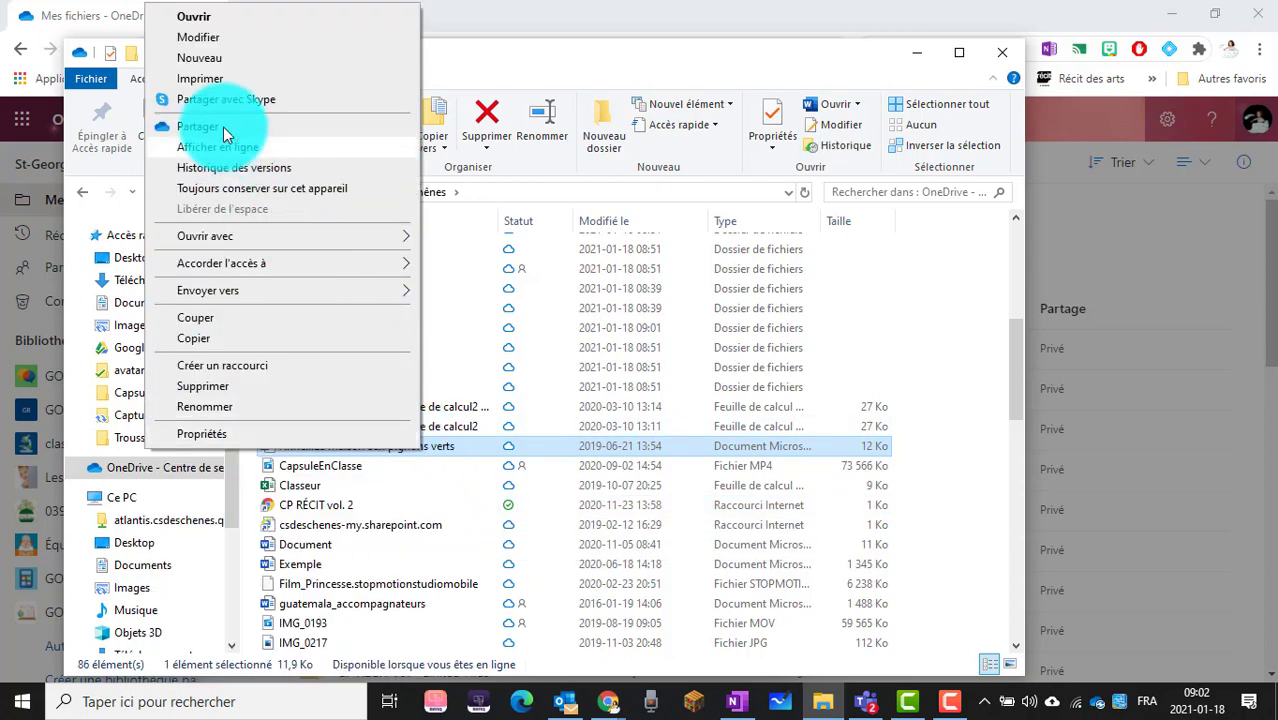
{"action": "left_click", "coordinate": [223, 127]}
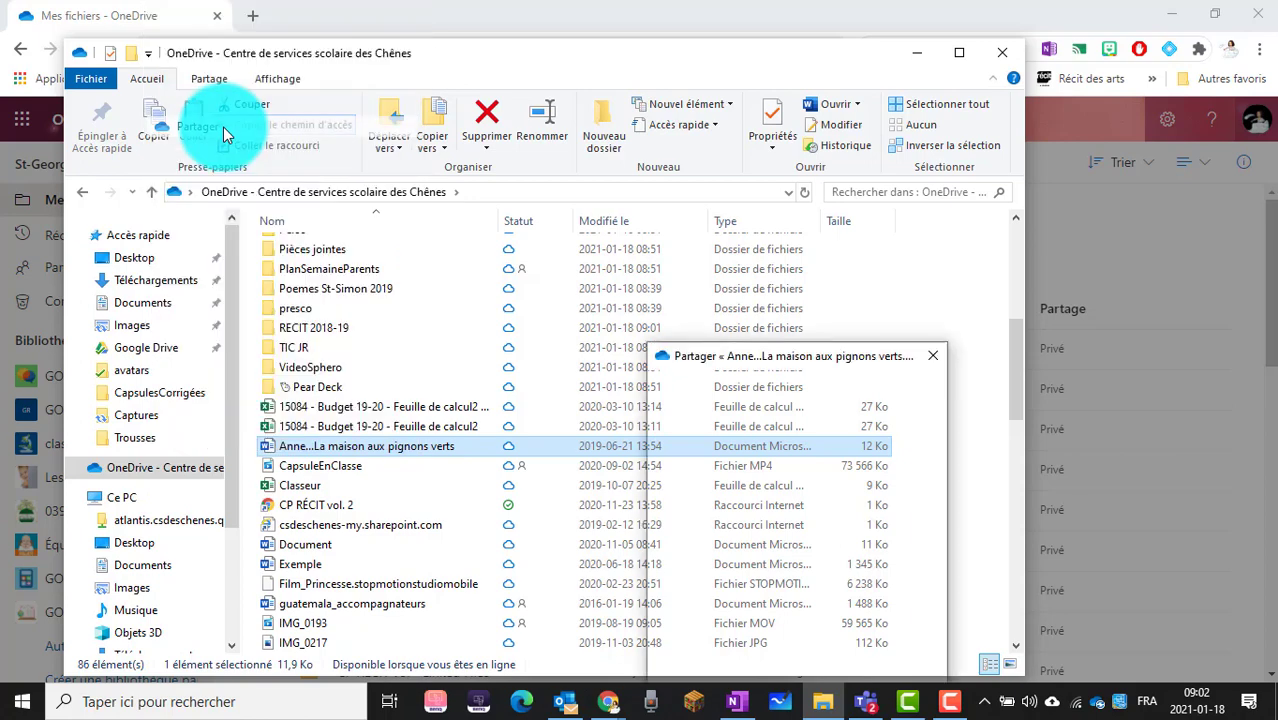
{"action": "left_click_drag", "start_coordinate": [728, 364], "coordinate": [575, 176]}
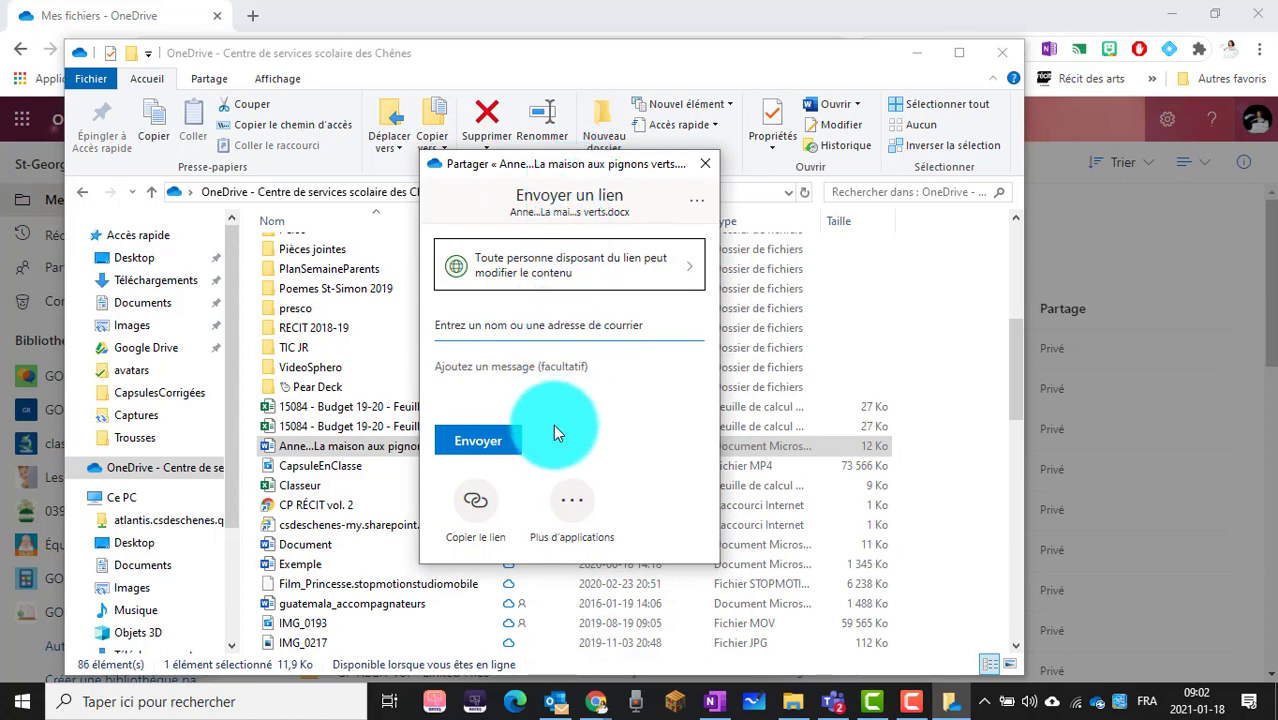
{"action": "left_click", "coordinate": [631, 270]}
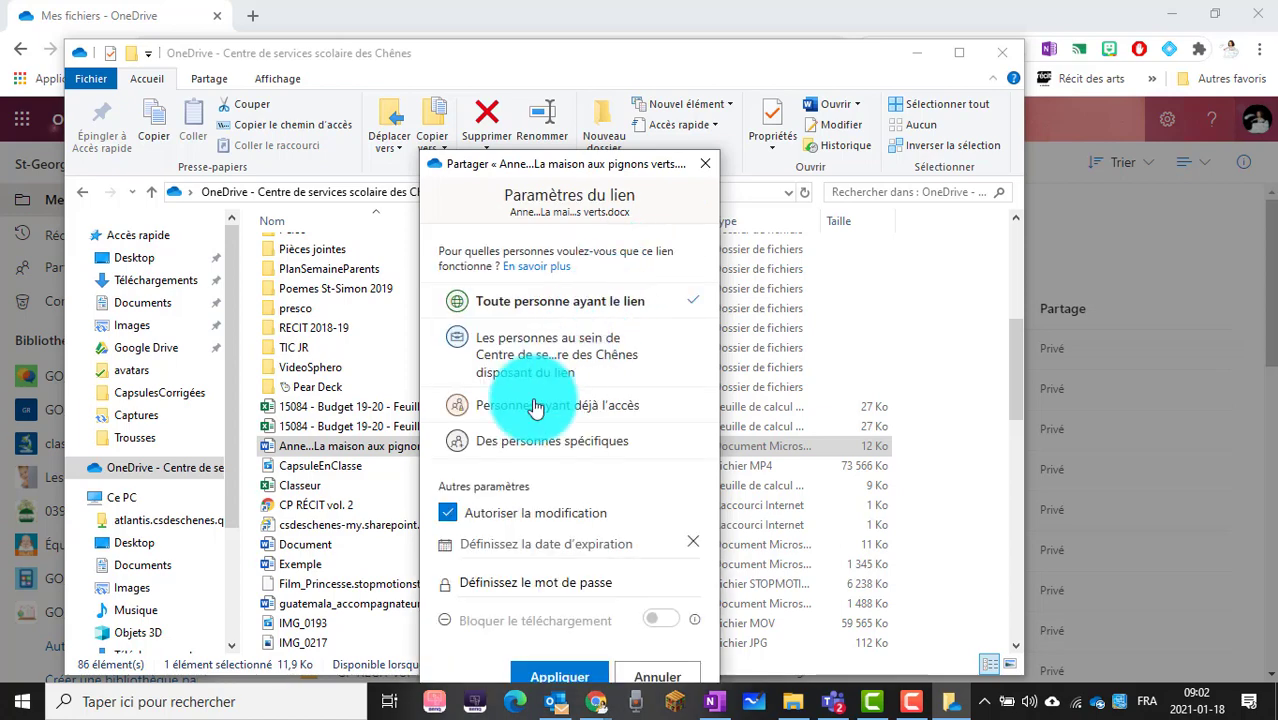
{"action": "left_click", "coordinate": [449, 513]}
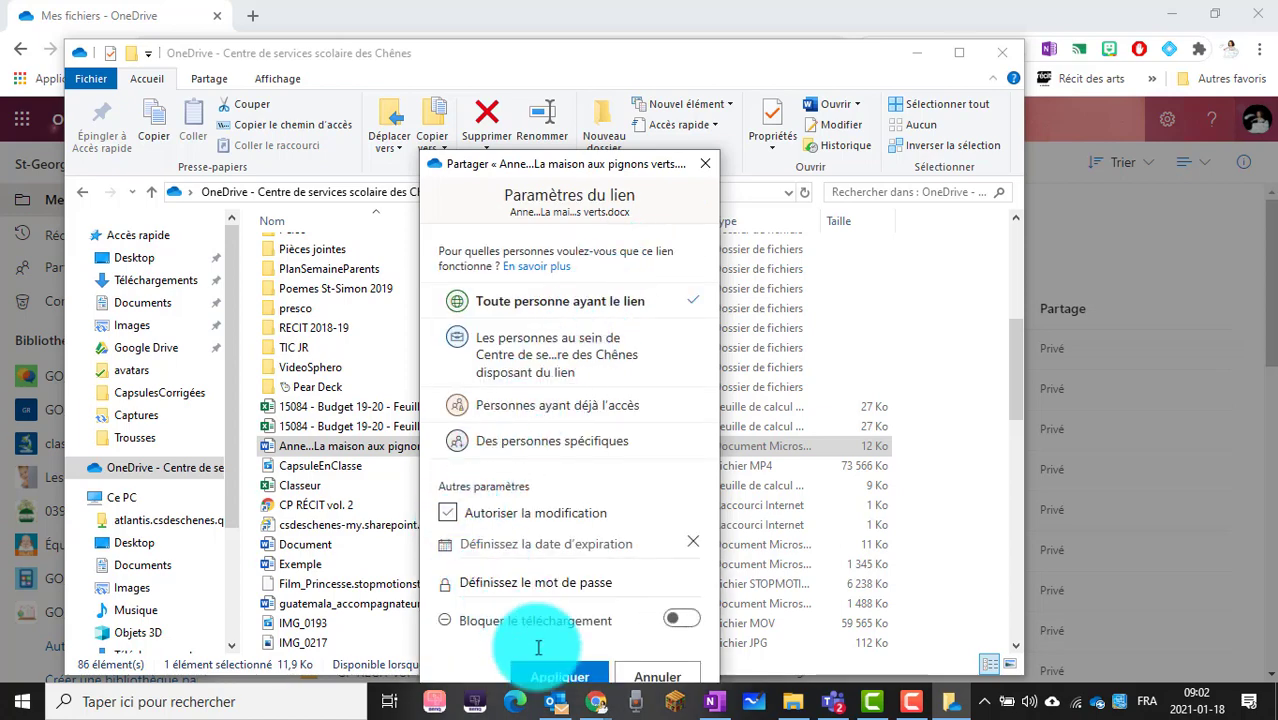
{"action": "left_click", "coordinate": [552, 678]}
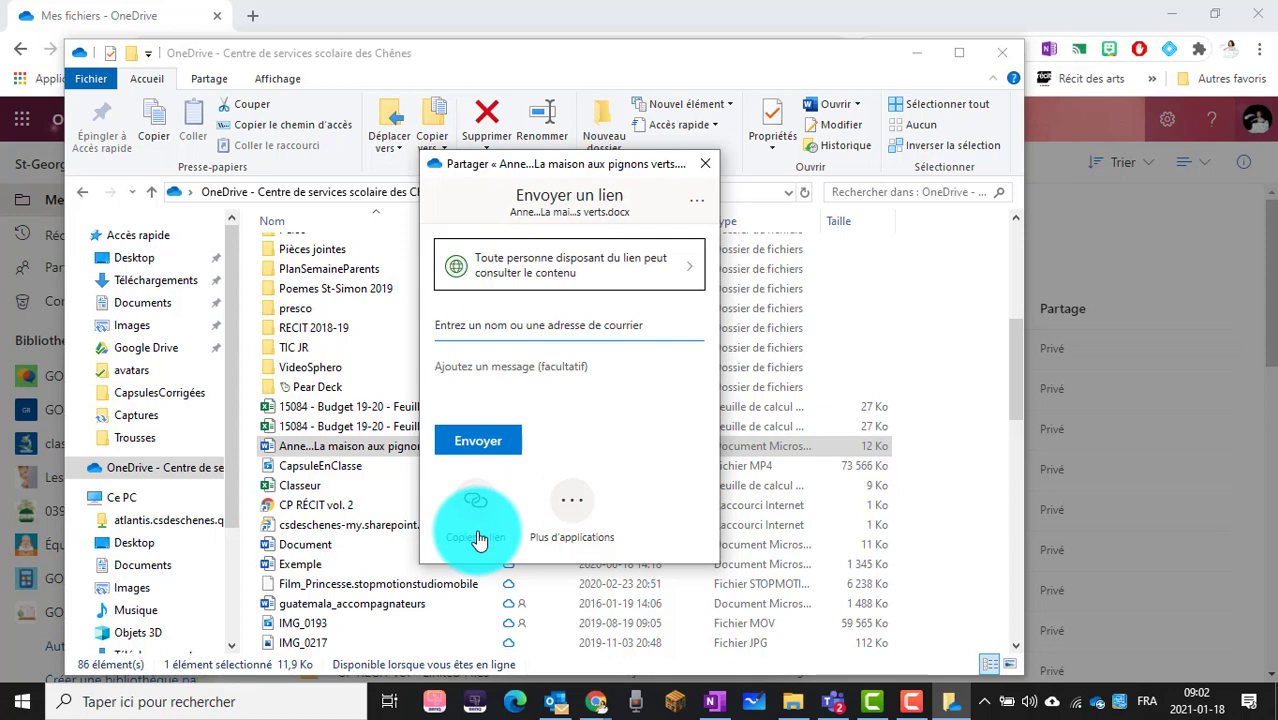
Step: Limit the link to specific people, add the colleague as recipient, and close the dialog
{"action": "left_click", "coordinate": [662, 258]}
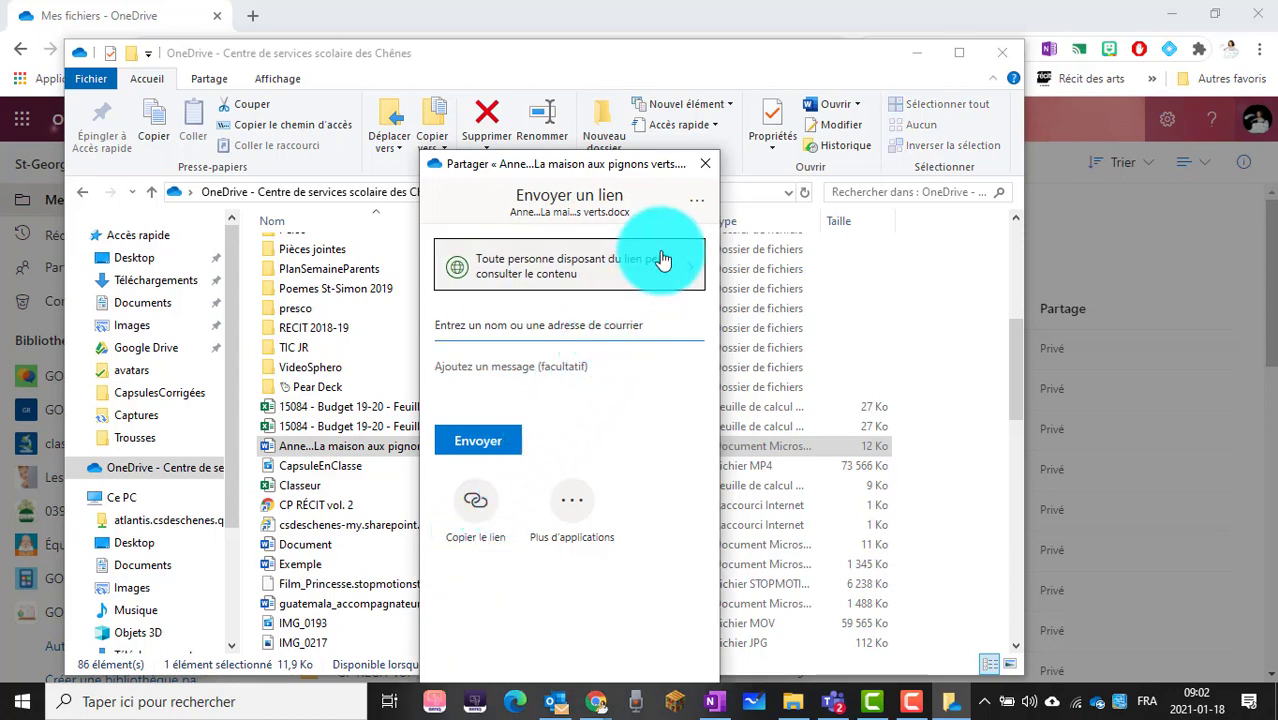
{"action": "left_click", "coordinate": [600, 442]}
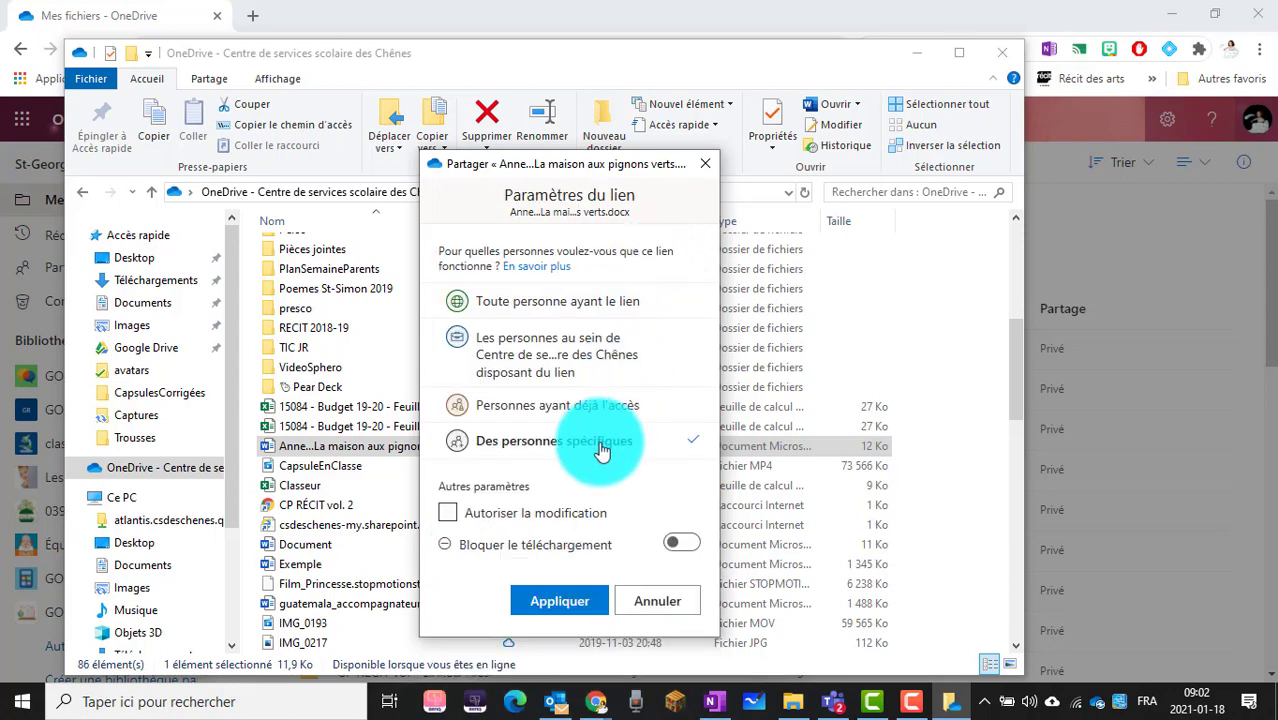
{"action": "left_click", "coordinate": [557, 600]}
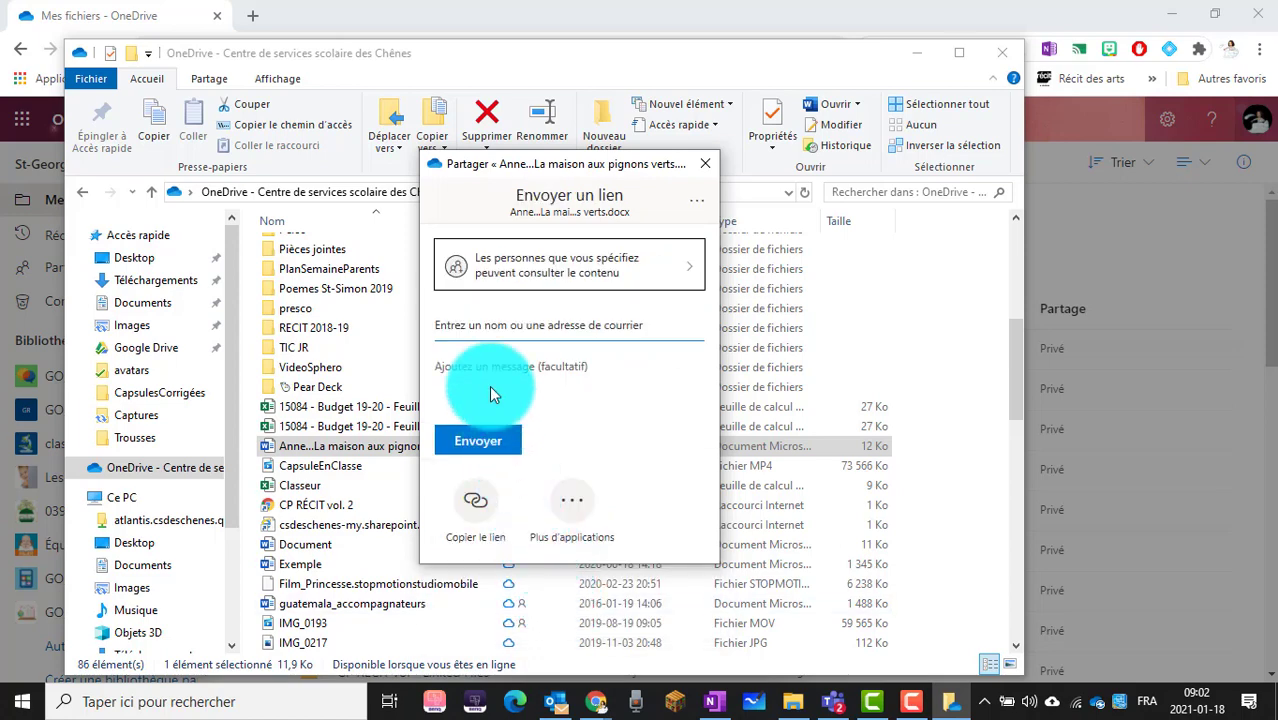
{"action": "left_click", "coordinate": [473, 326]}
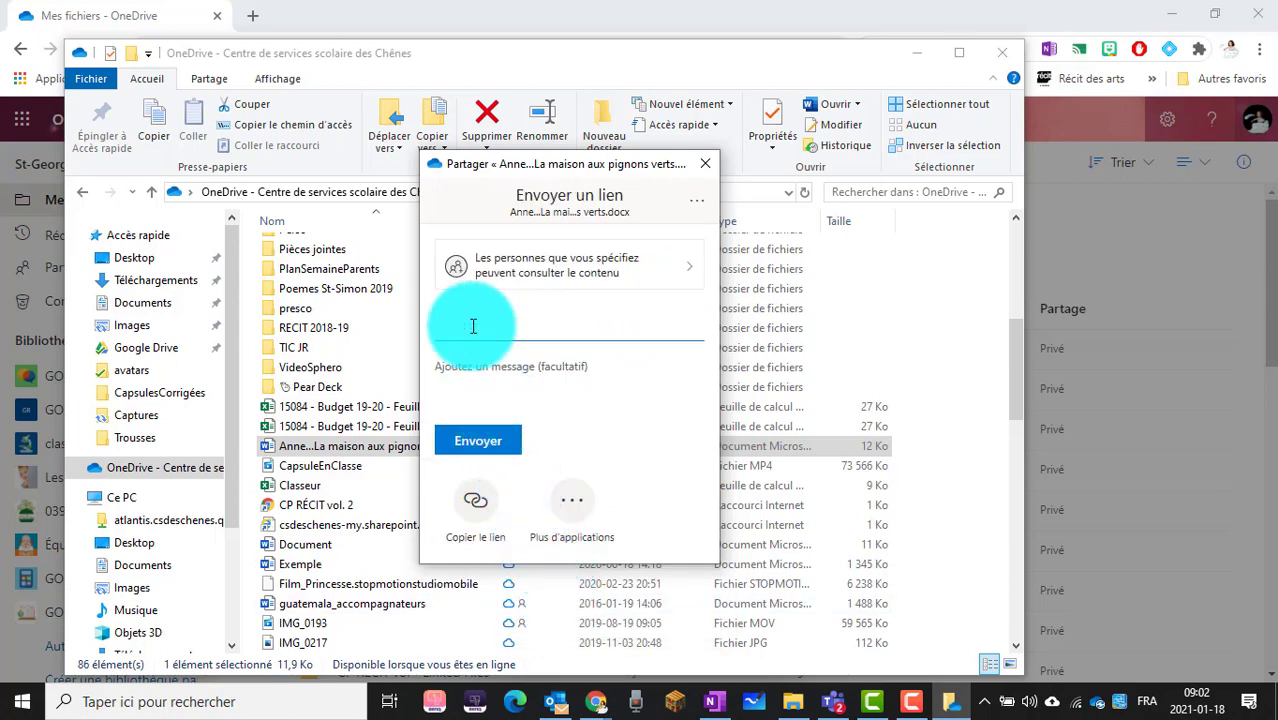
{"action": "type", "text": "julie"}
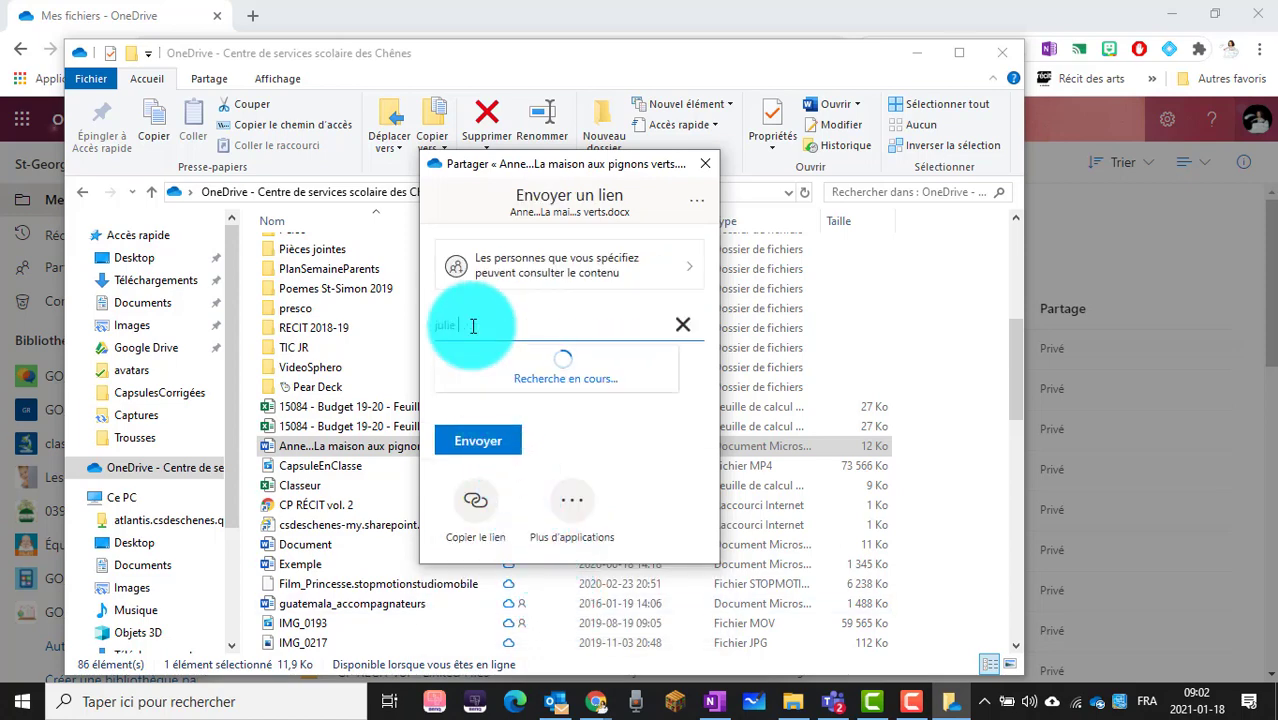
{"action": "type", "text": " robidoux"}
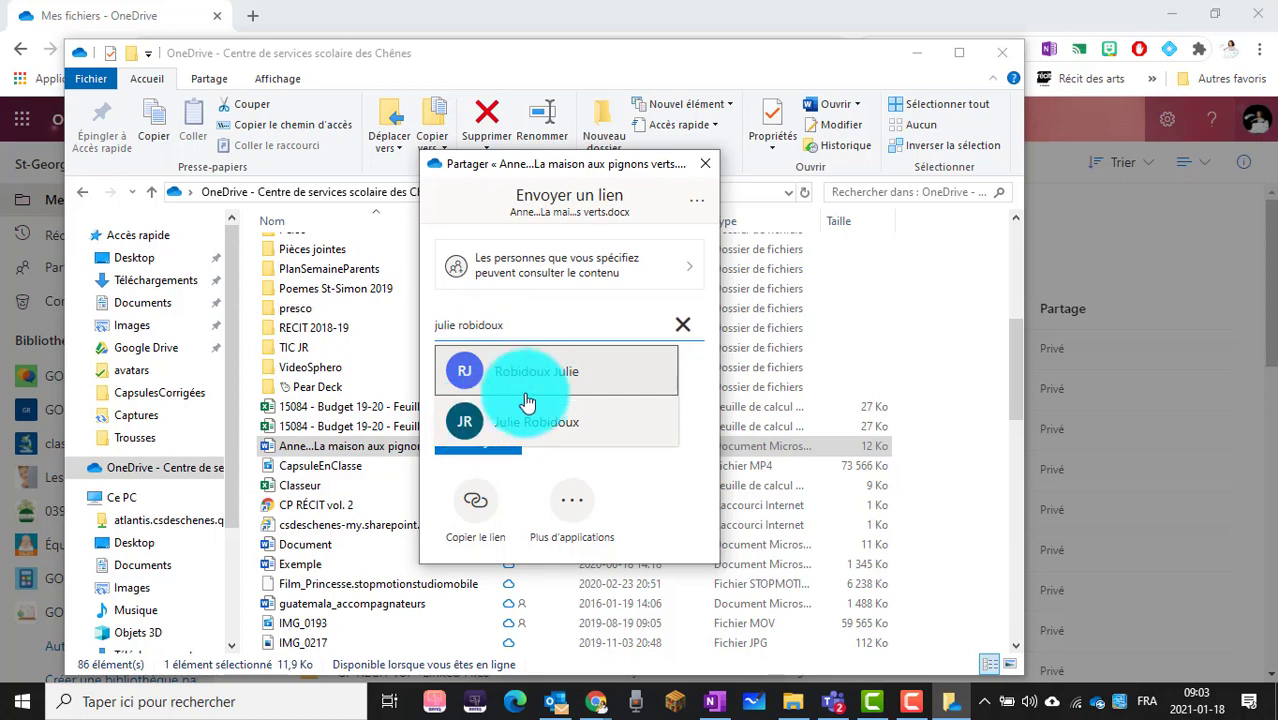
{"action": "left_click", "coordinate": [557, 381]}
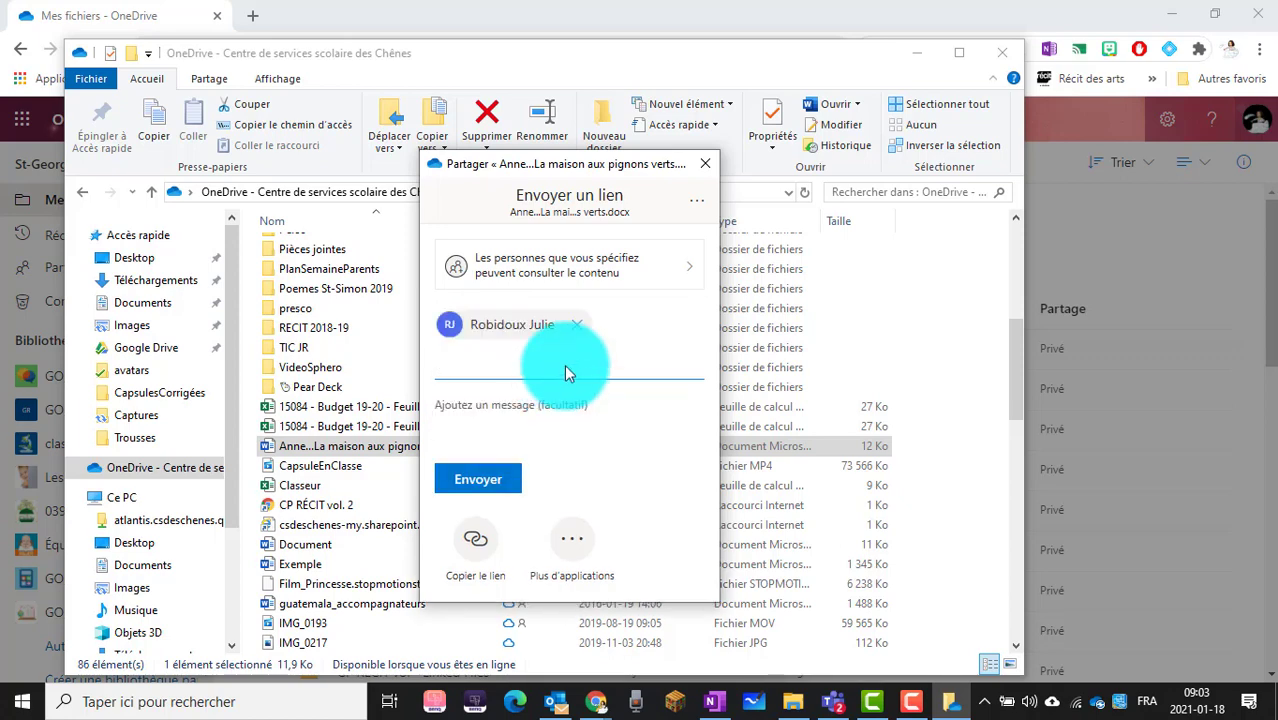
{"action": "left_click", "coordinate": [705, 163]}
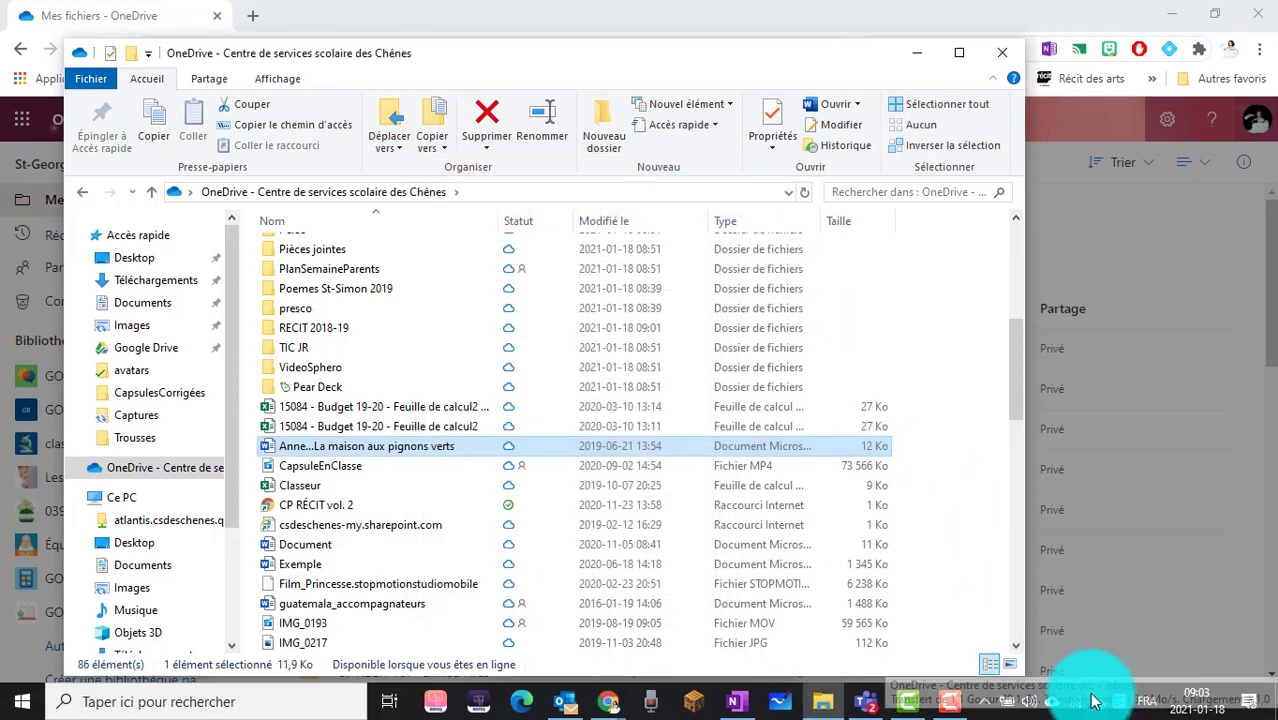
Step: Check sync progress from the OneDrive tray icon, open the synced folder, then close File Explorer
{"action": "mouse_move", "coordinate": [1097, 697]}
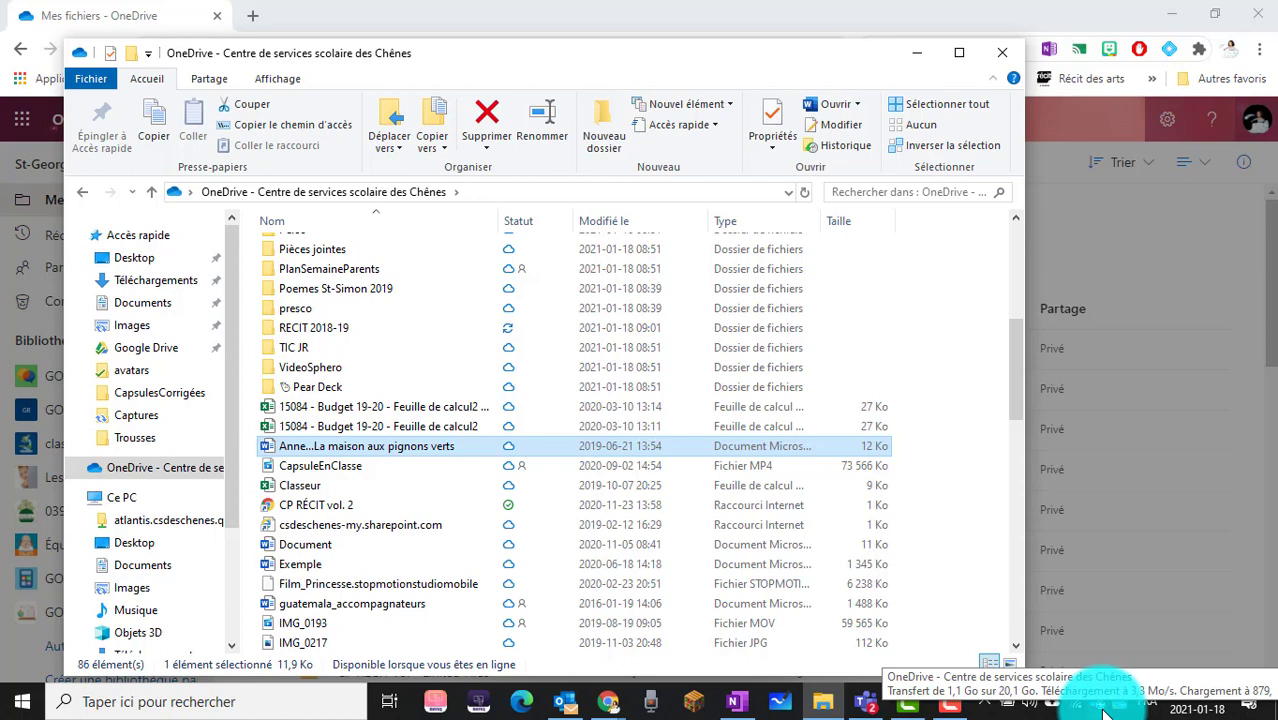
{"action": "left_click", "coordinate": [1103, 712]}
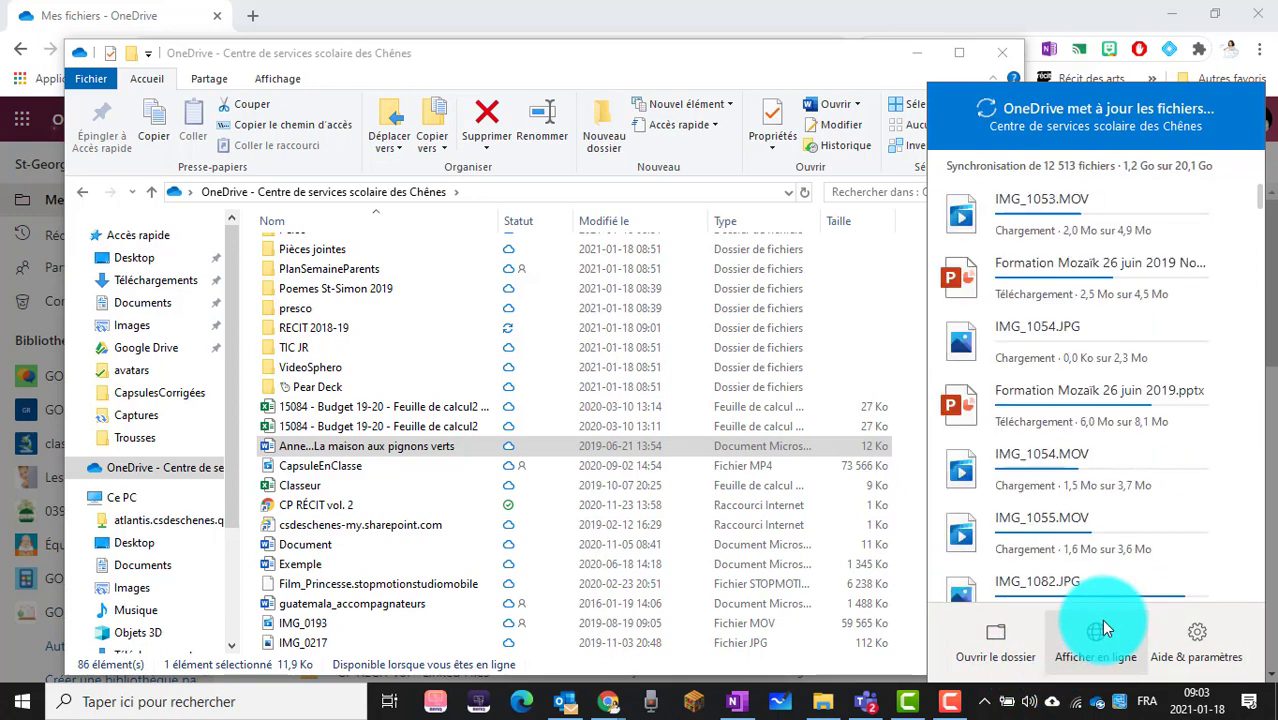
{"action": "left_click", "coordinate": [1006, 636]}
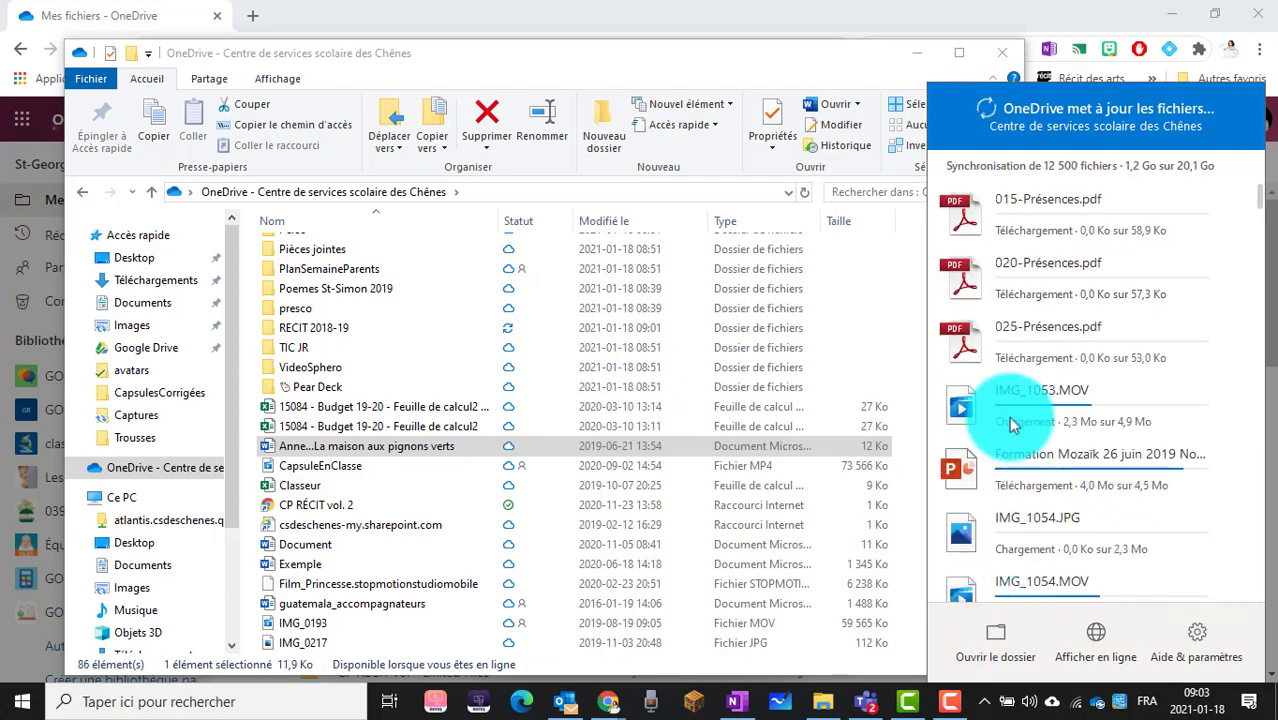
{"action": "left_click", "coordinate": [1010, 52]}
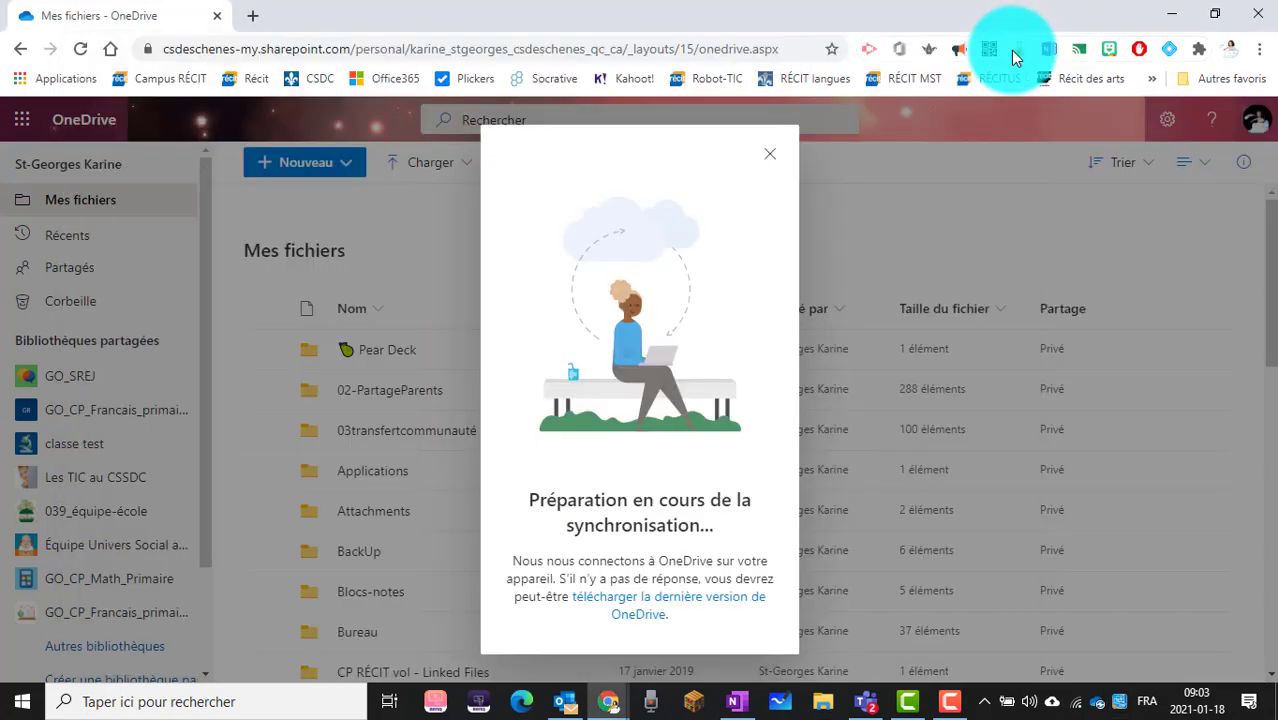
Step: Close Chrome, open and close the synced folder from the tray, then choose Afficher en ligne
{"action": "left_click", "coordinate": [1257, 16]}
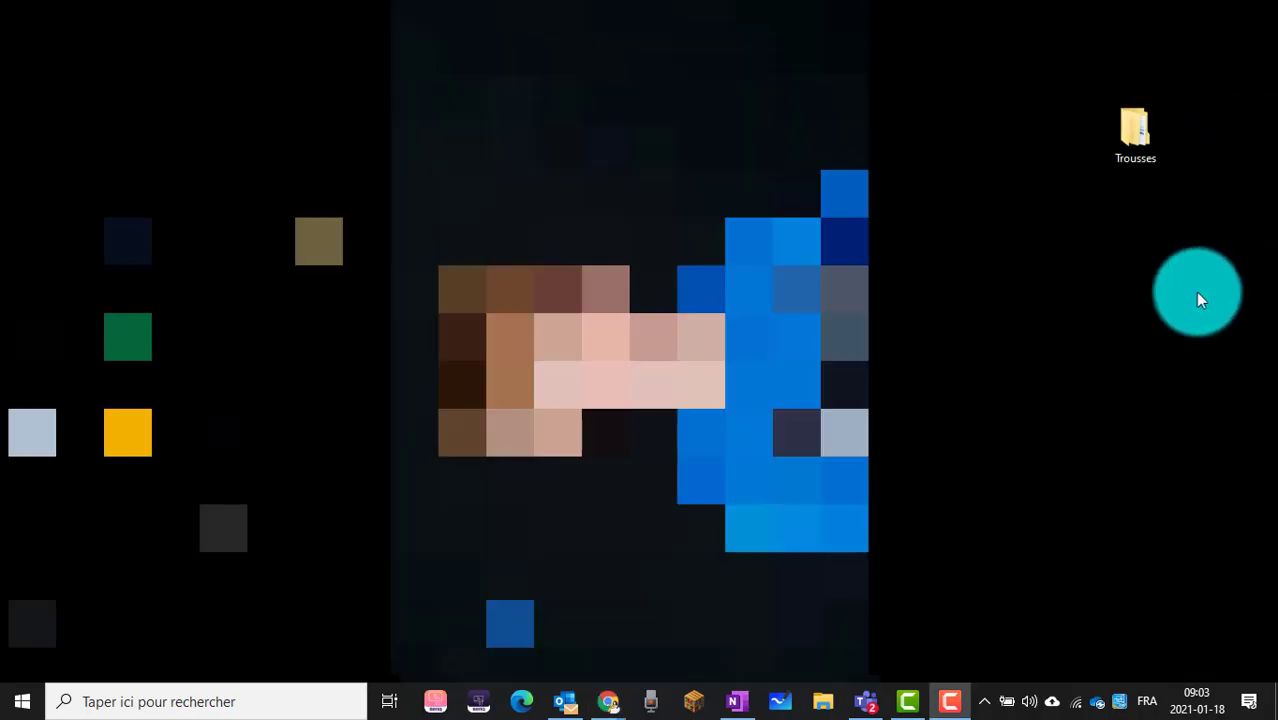
{"action": "left_click", "coordinate": [1098, 708]}
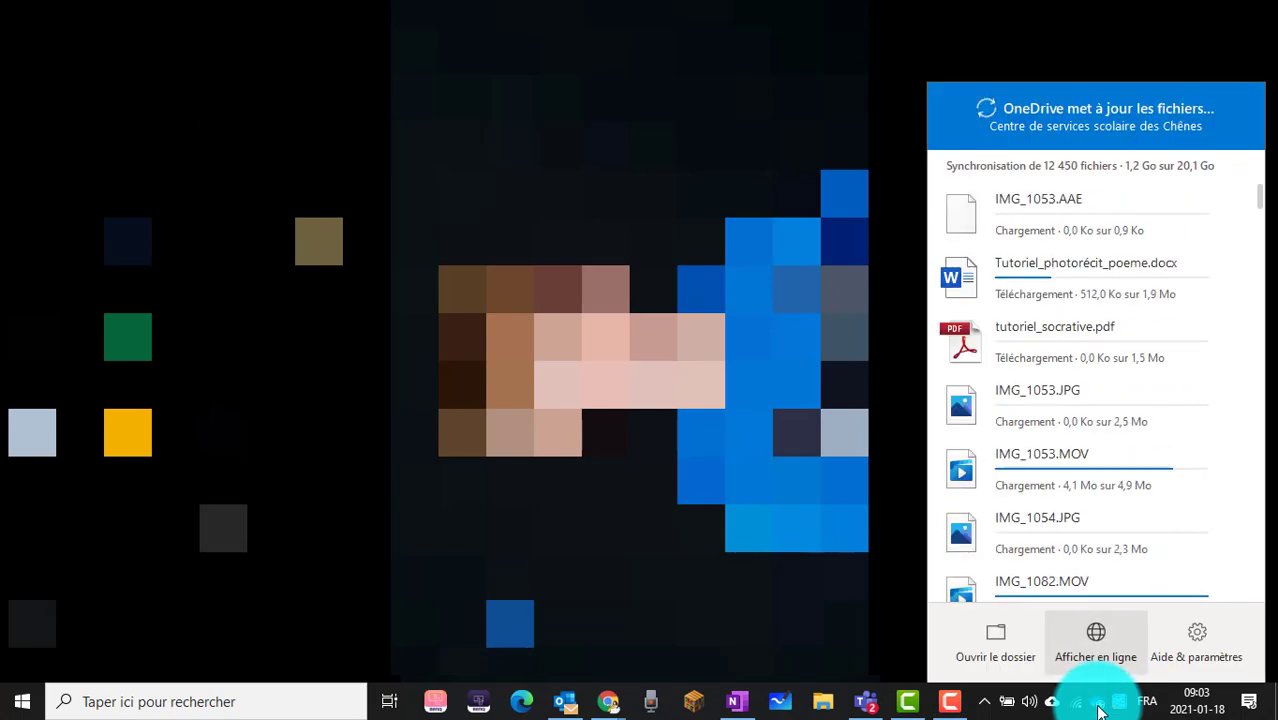
{"action": "left_click", "coordinate": [1012, 646]}
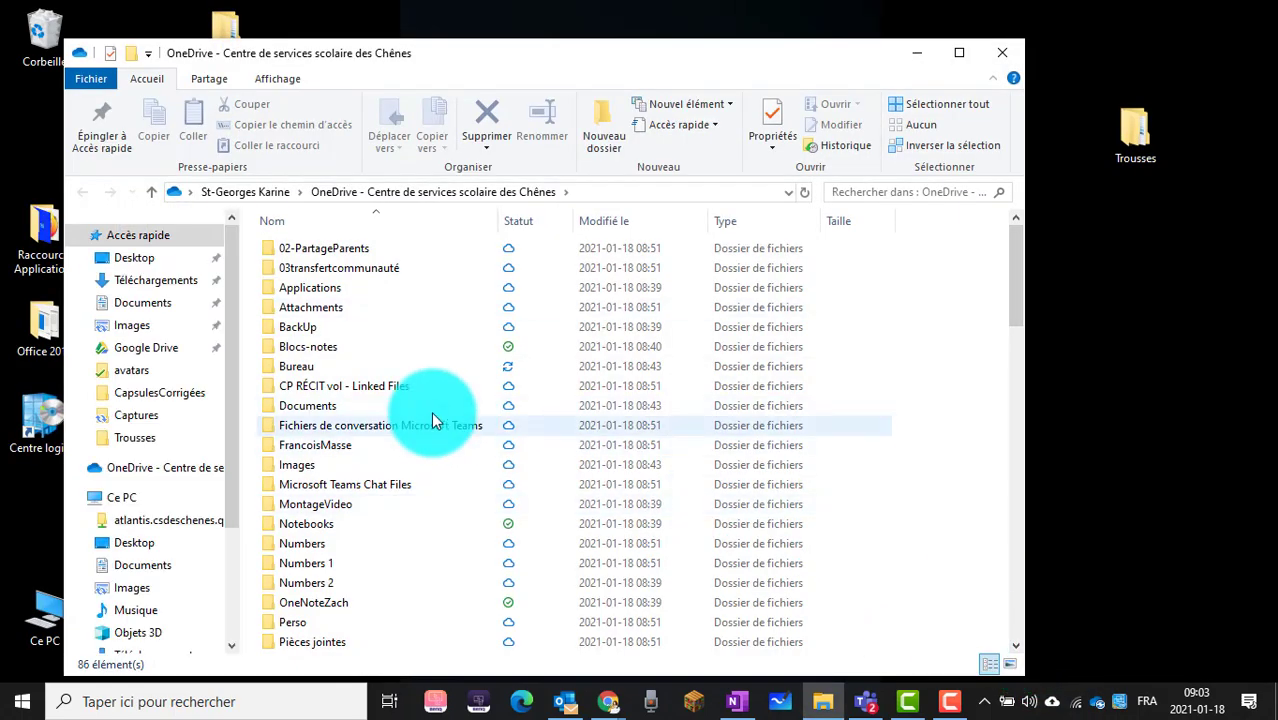
{"action": "left_click", "coordinate": [1003, 56]}
{"action": "left_click", "coordinate": [1099, 704]}
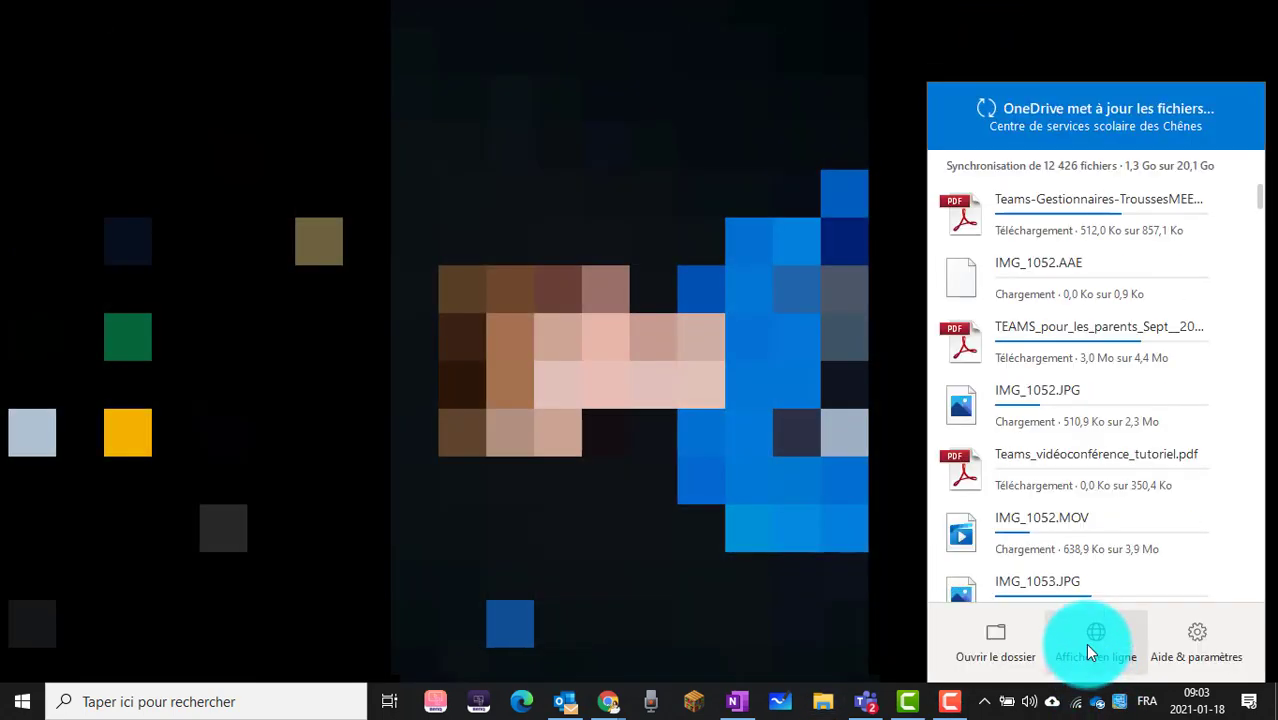
{"action": "left_click", "coordinate": [1088, 650]}
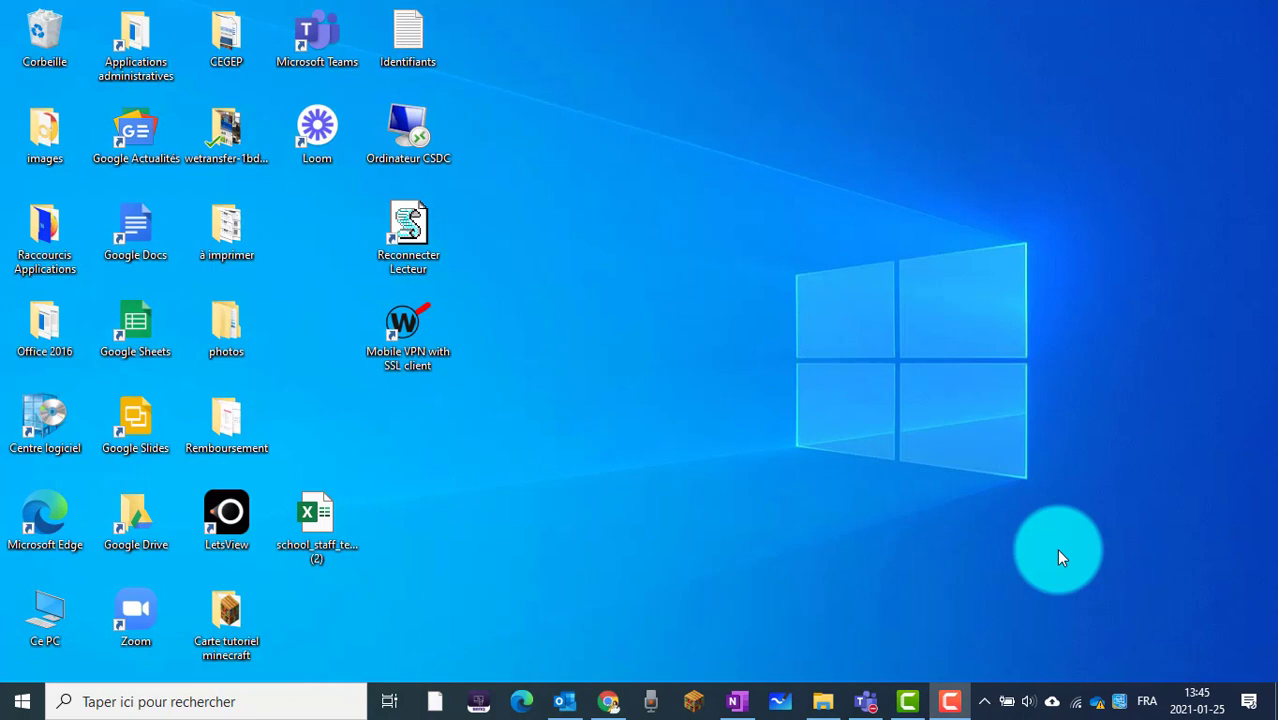
Step: Open OneDrive Paramètres from the tray and click Choisir des dossiers on the Compte tab
{"action": "left_click", "coordinate": [1098, 703]}
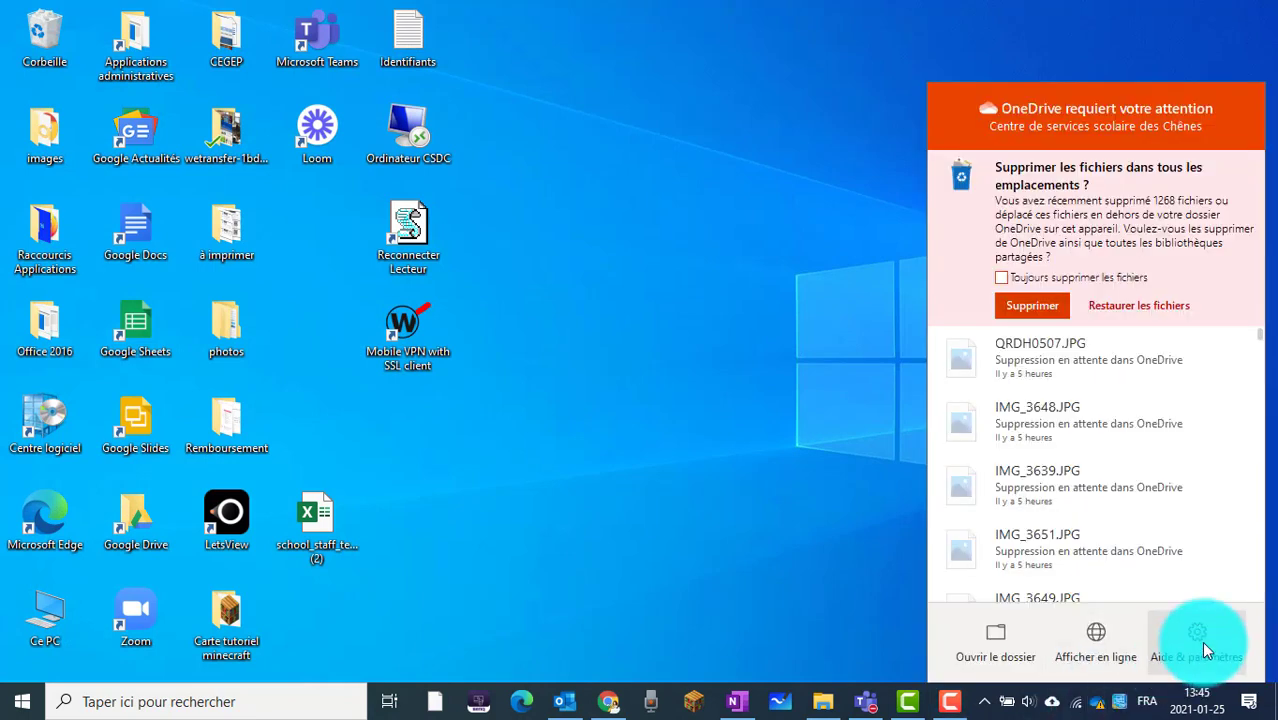
{"action": "left_click", "coordinate": [1203, 648]}
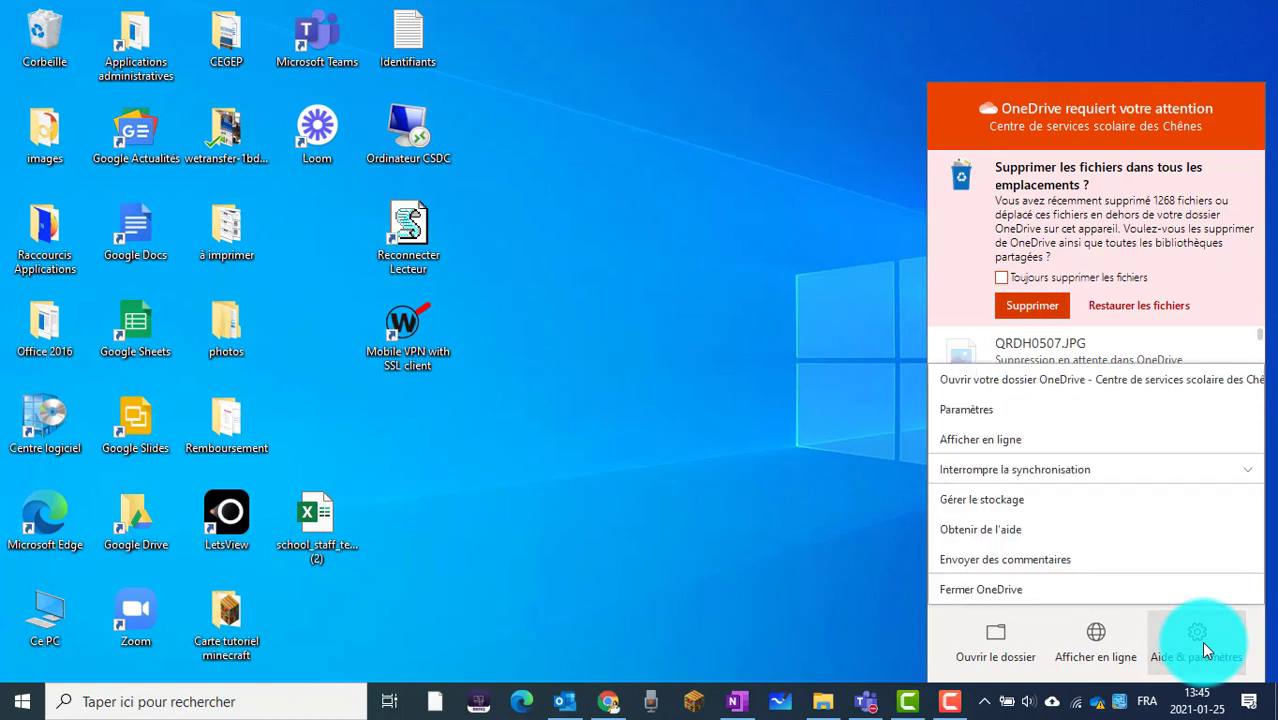
{"action": "left_click", "coordinate": [982, 420]}
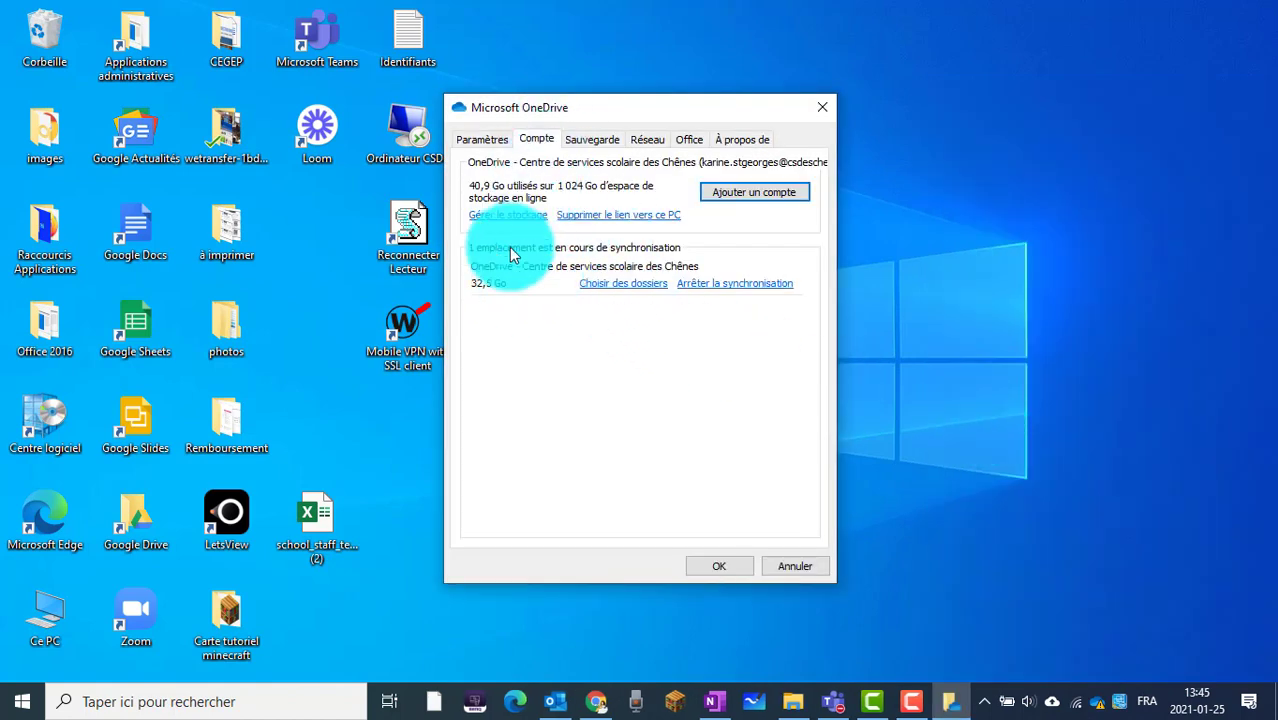
{"action": "left_click", "coordinate": [628, 285]}
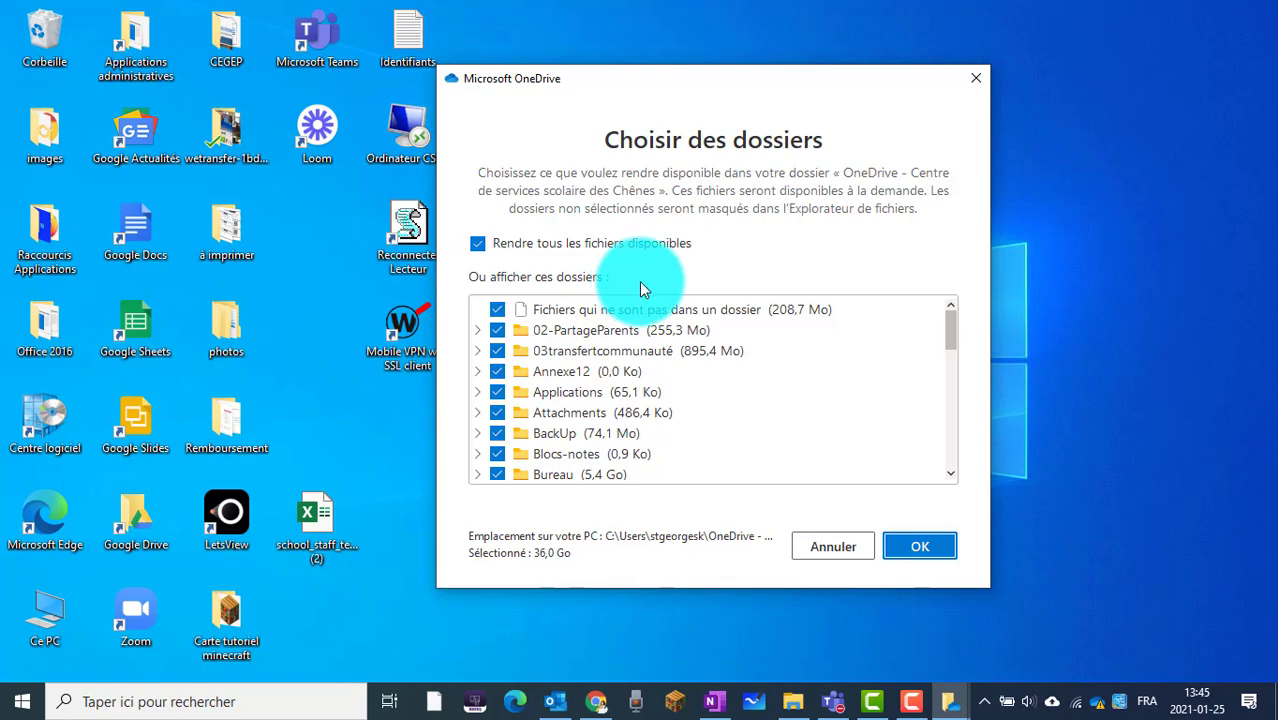
Step: Uncheck BackUp and Attachments, keep Bureau checked, and confirm both OK dialogs
{"action": "left_click", "coordinate": [497, 433]}
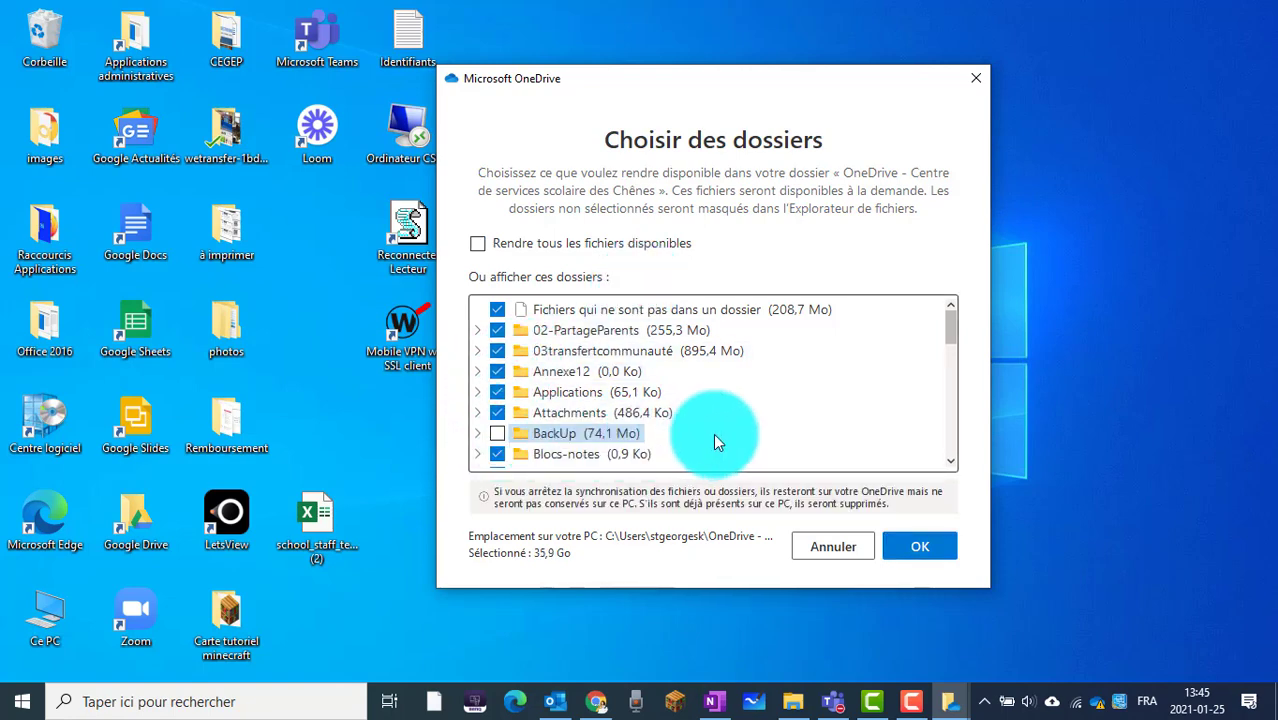
{"action": "left_click", "coordinate": [497, 413]}
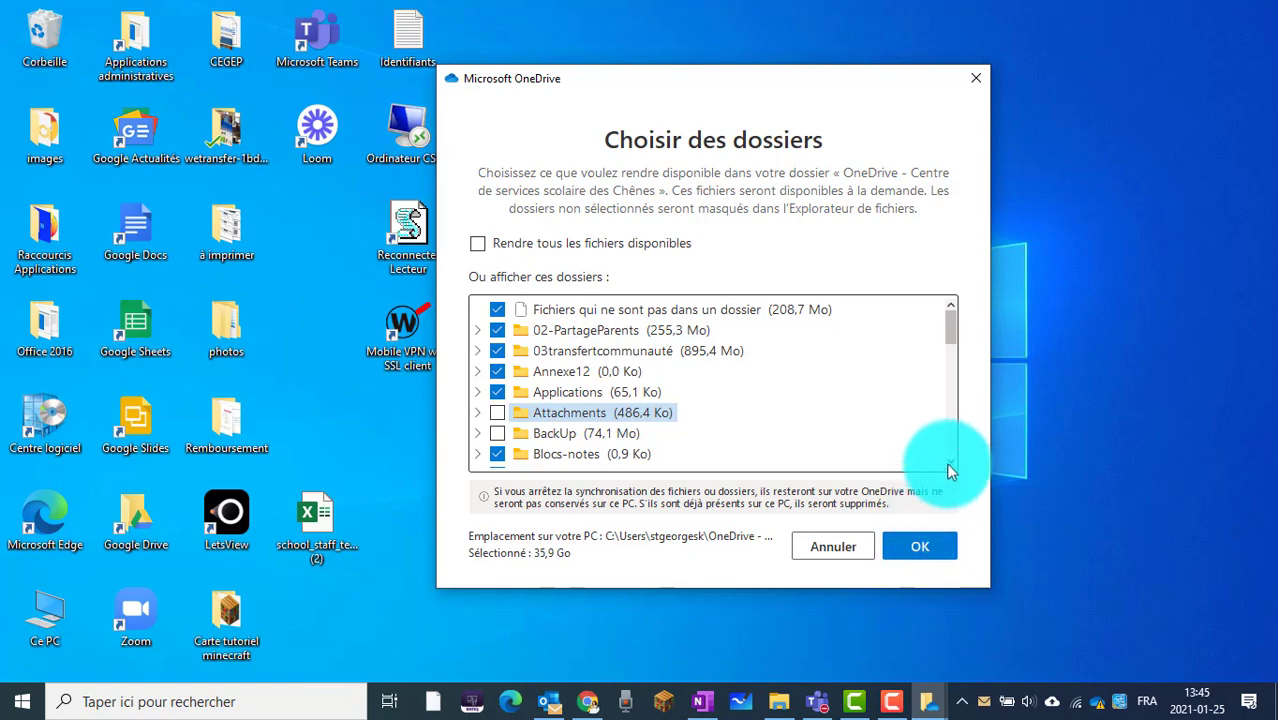
{"action": "scroll", "coordinate": [947, 460], "scroll_direction": "down", "scroll_amount": 1}
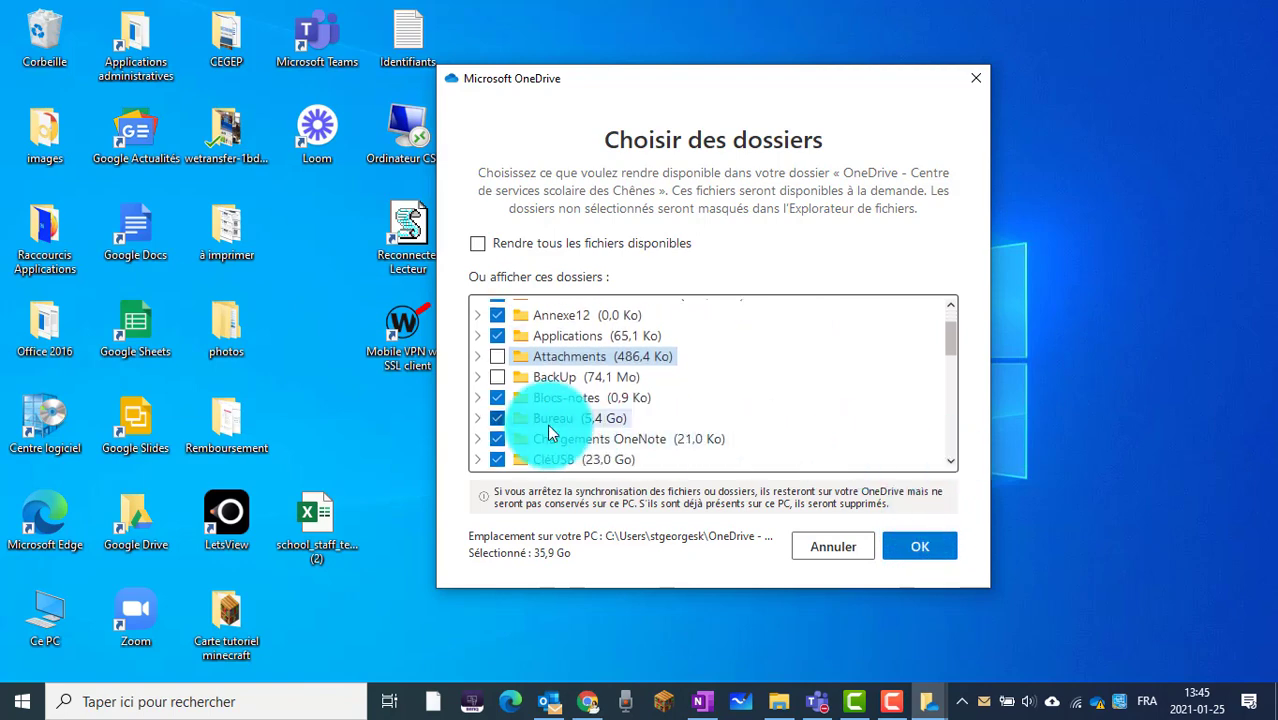
{"action": "left_click", "coordinate": [496, 420]}
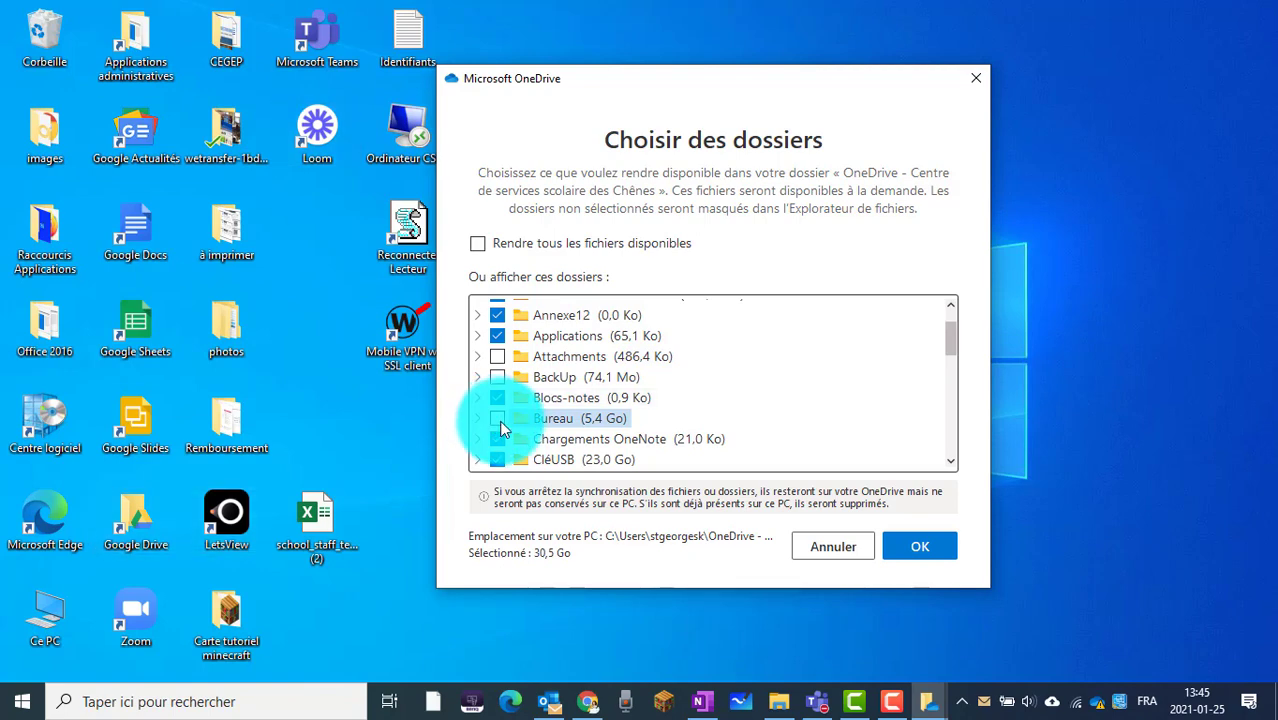
{"action": "left_click", "coordinate": [498, 420]}
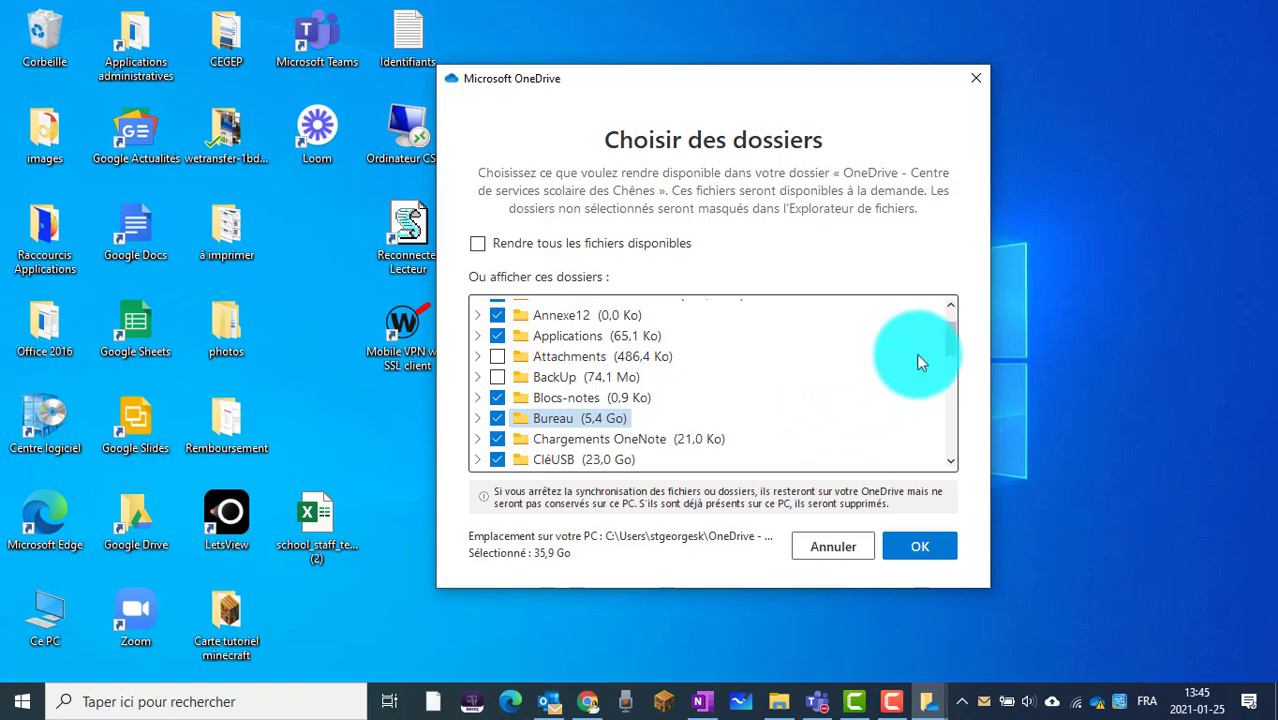
{"action": "left_click_drag", "start_coordinate": [950, 343], "coordinate": [951, 322]}
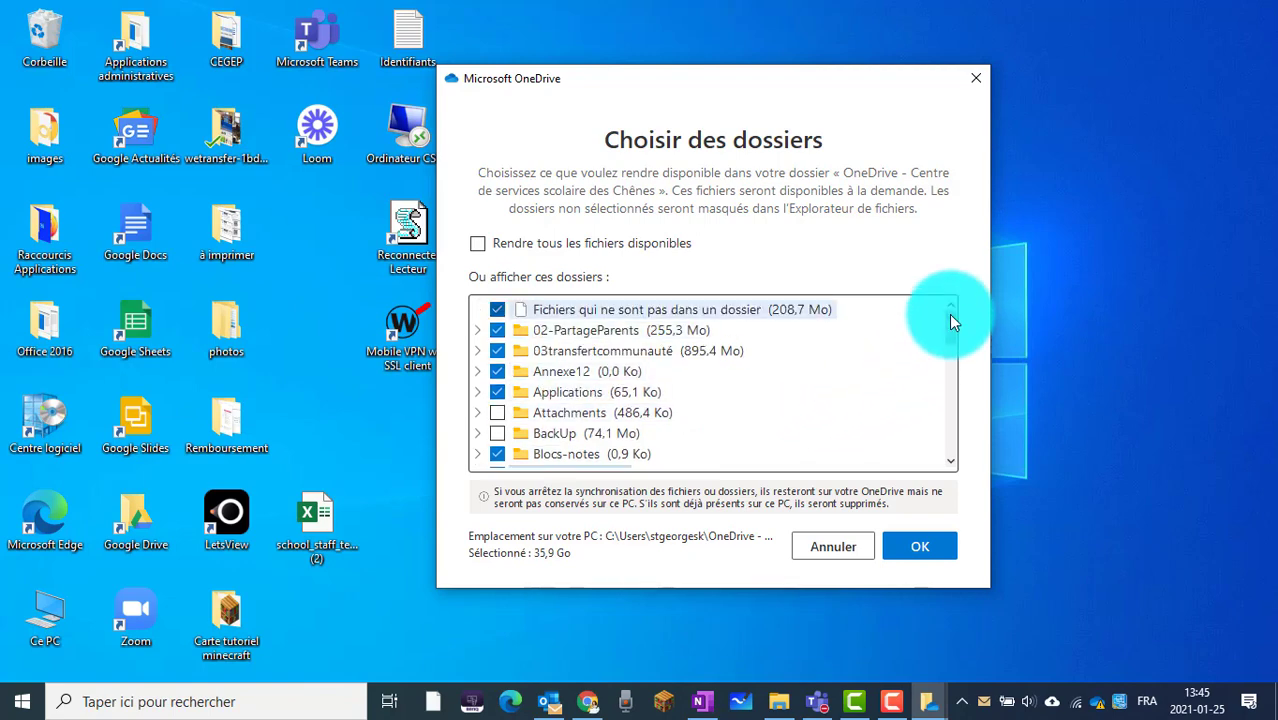
{"action": "left_click", "coordinate": [913, 536]}
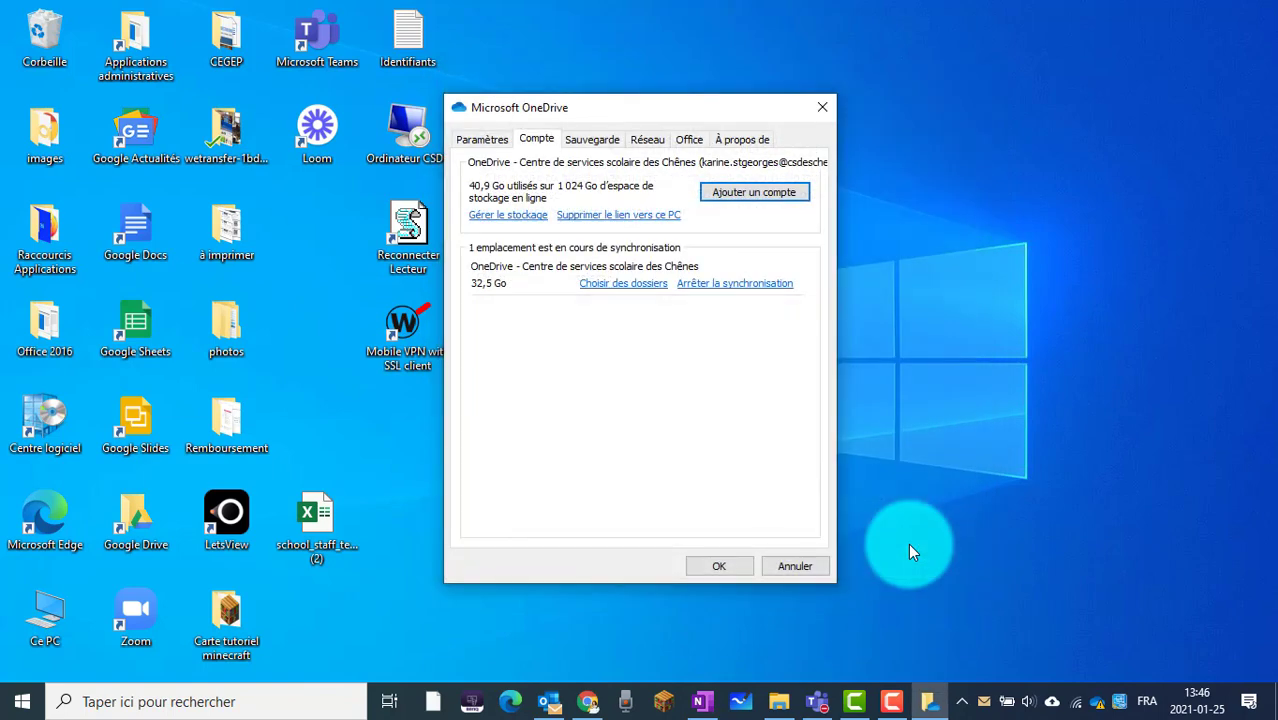
{"action": "left_click", "coordinate": [728, 567]}
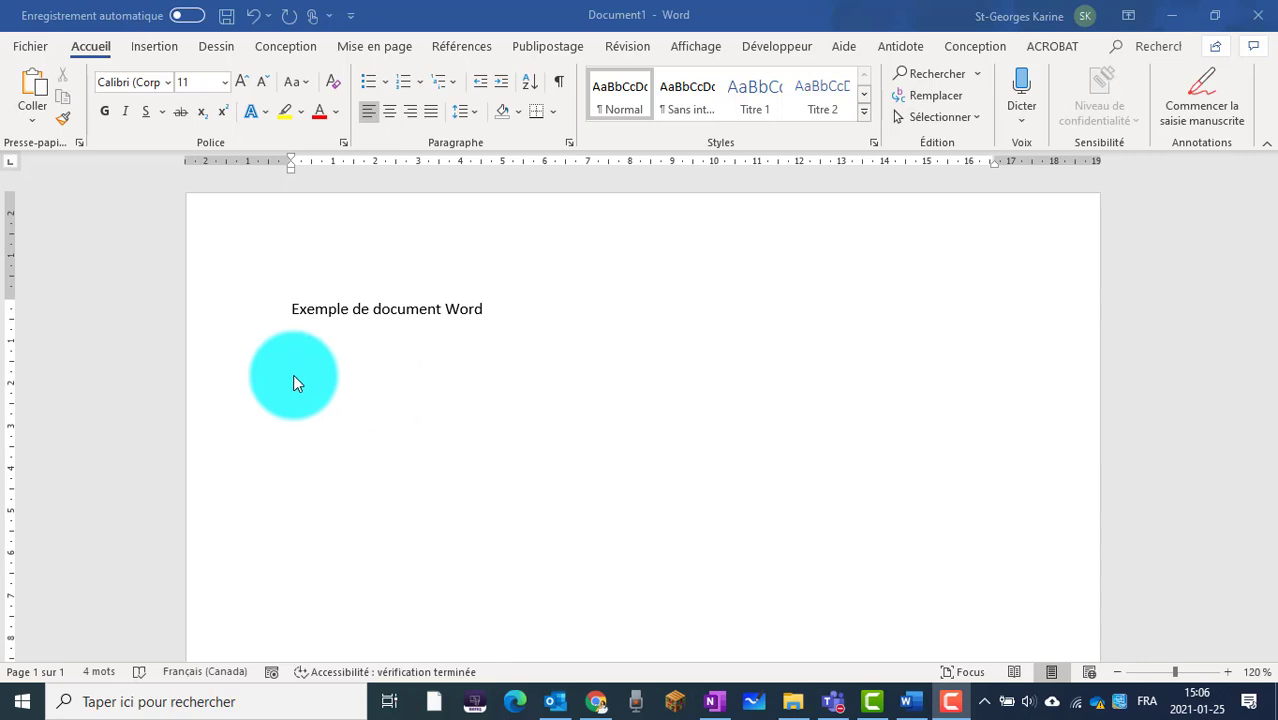
Step: Name the new document FichierExempleOneDrive and bring up the full Enregistrer sous options
{"action": "left_click", "coordinate": [227, 17]}
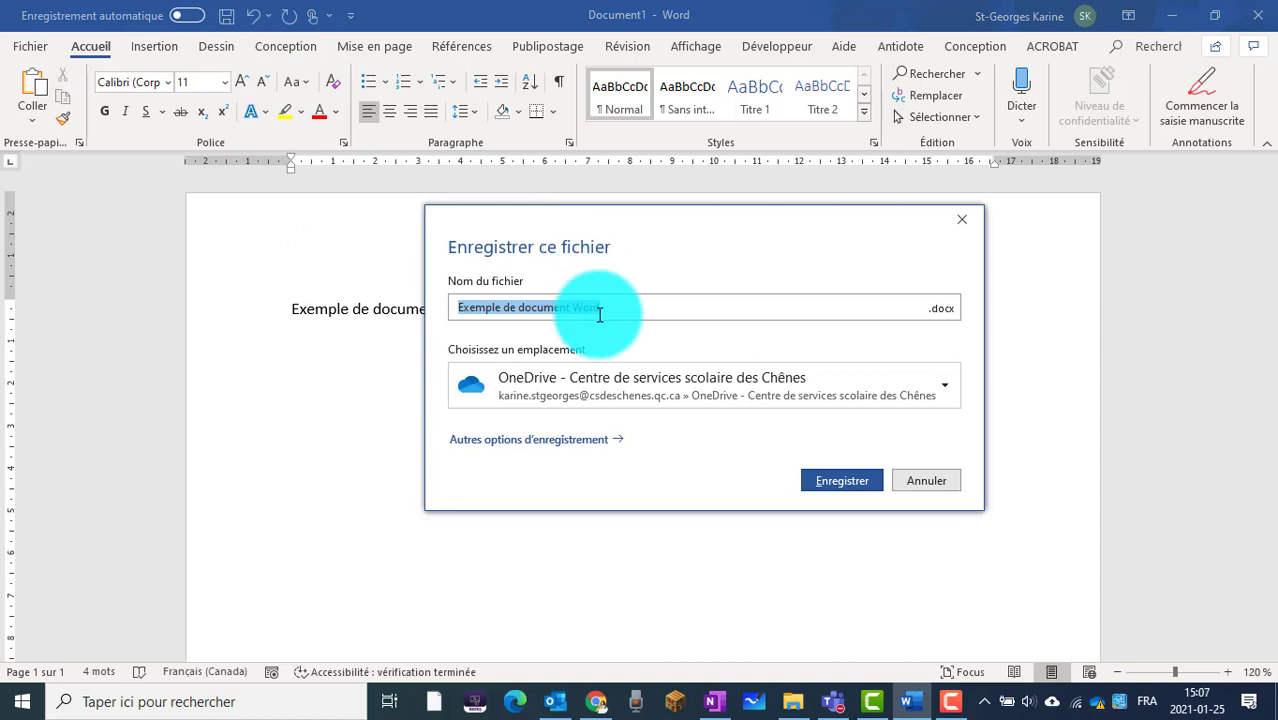
{"action": "type", "text": "FichierE"}
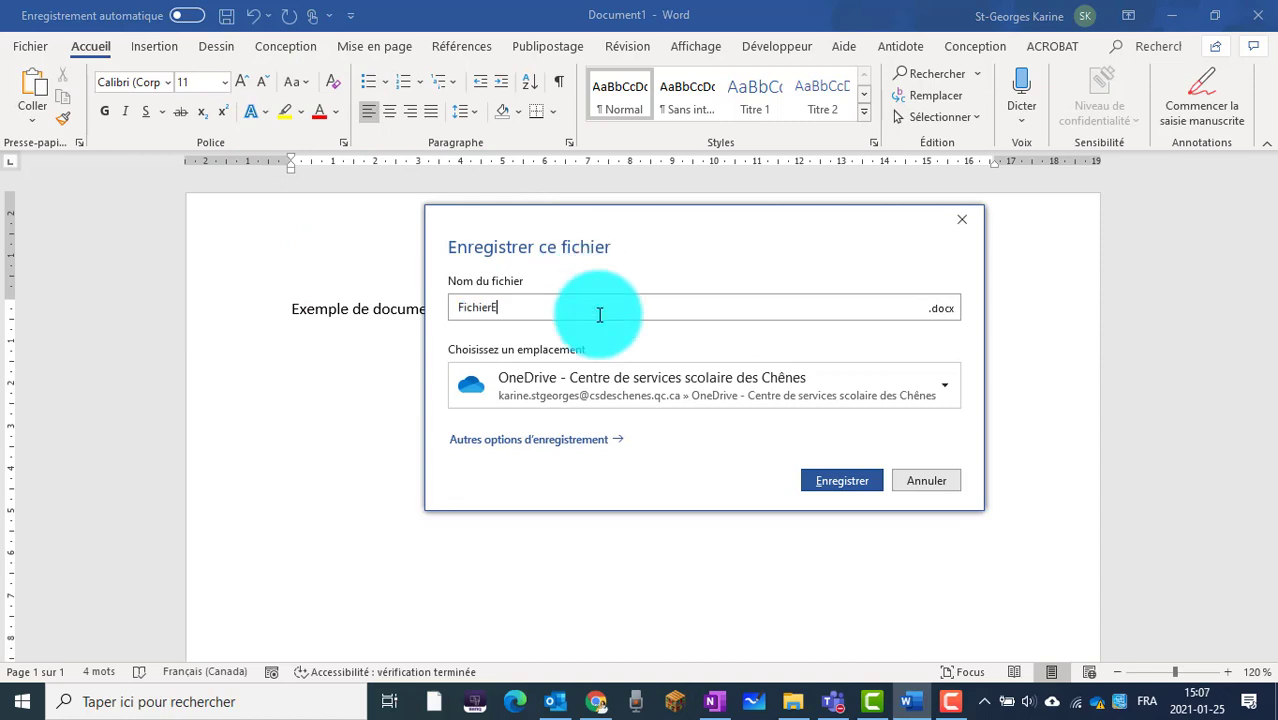
{"action": "type", "text": "xempleOneDrive"}
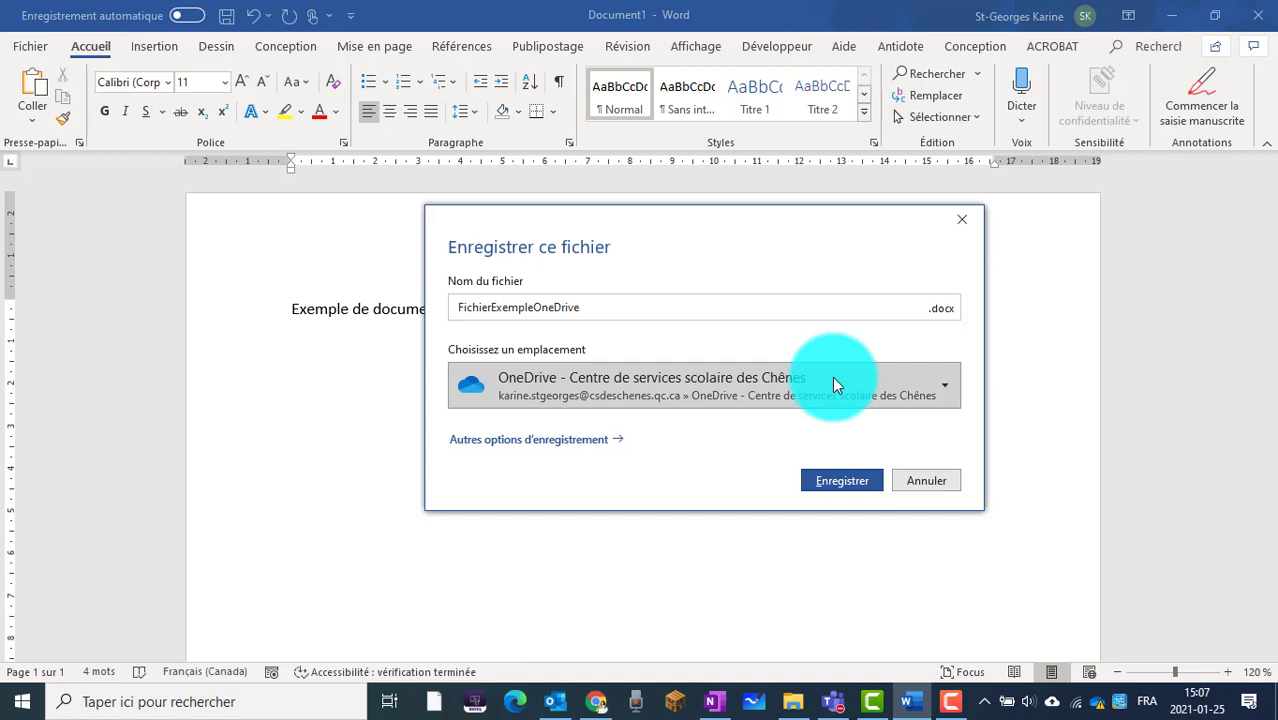
{"action": "left_click", "coordinate": [539, 441]}
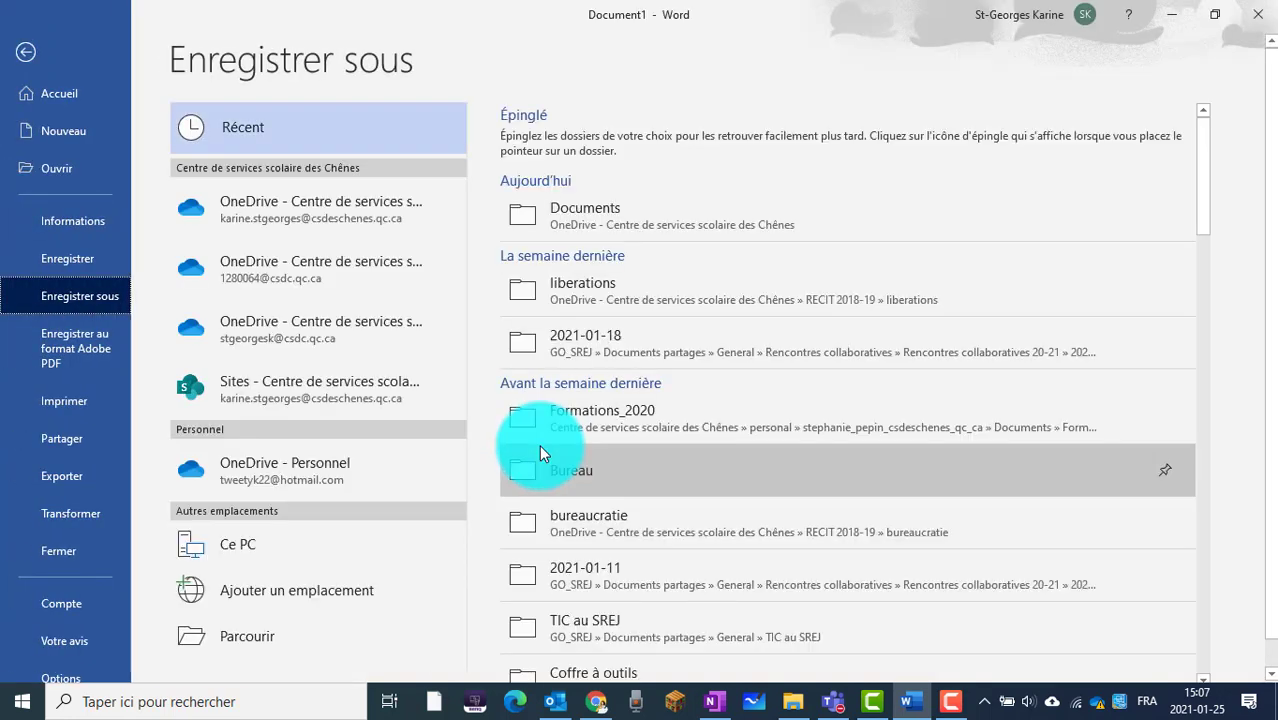
Step: Save FichierExempleOneDrive into the OneDrive Annexe12 folder via the Parcourir dialog
{"action": "left_click", "coordinate": [240, 638]}
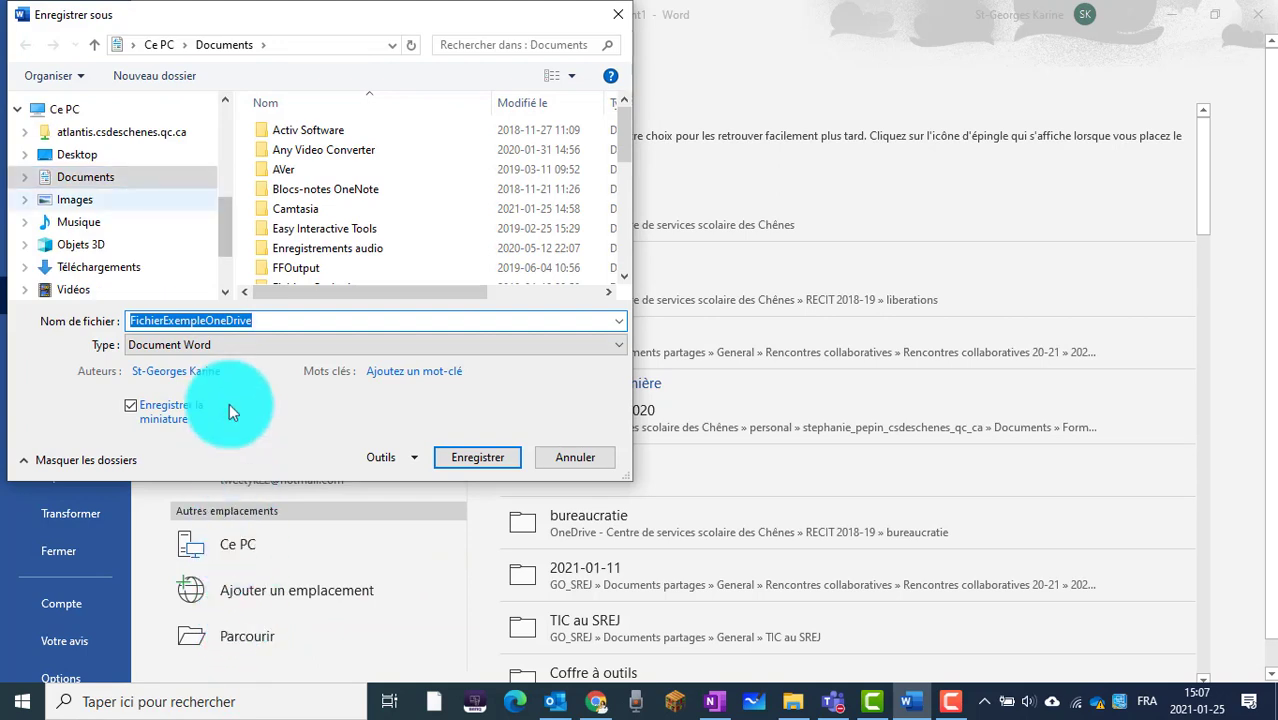
{"action": "left_click_drag", "start_coordinate": [222, 232], "coordinate": [220, 187]}
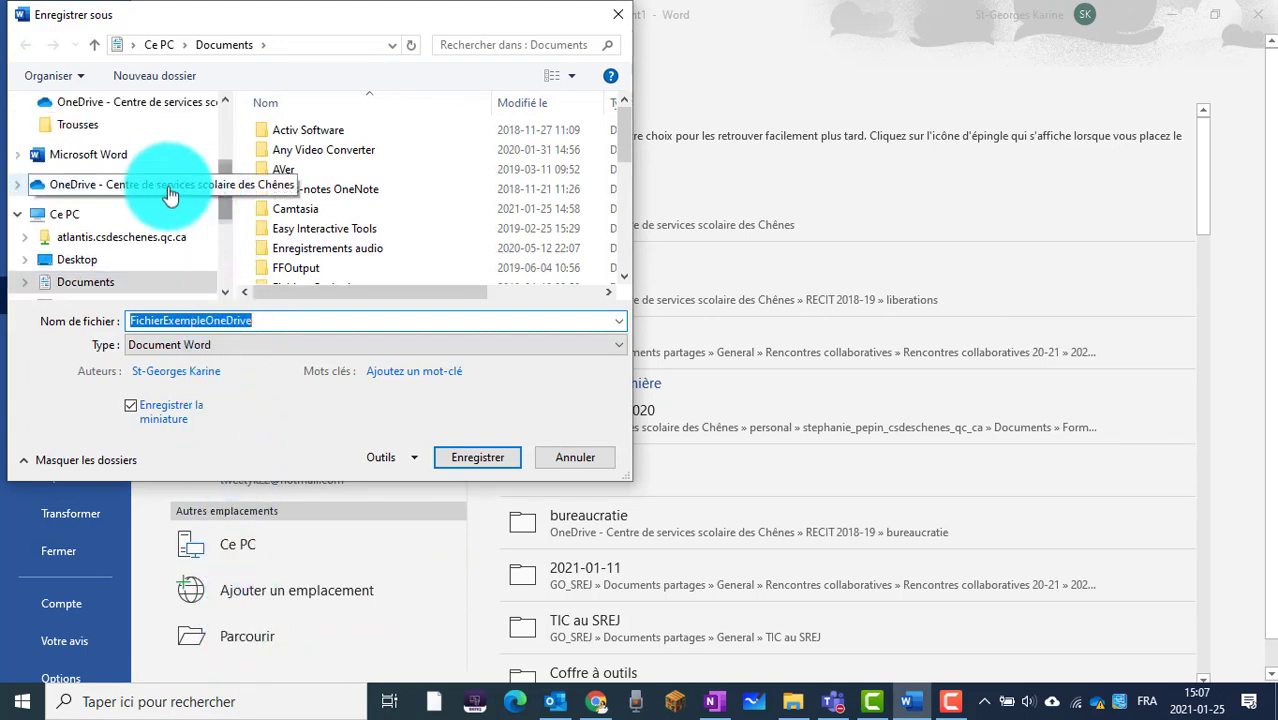
{"action": "left_click", "coordinate": [86, 190]}
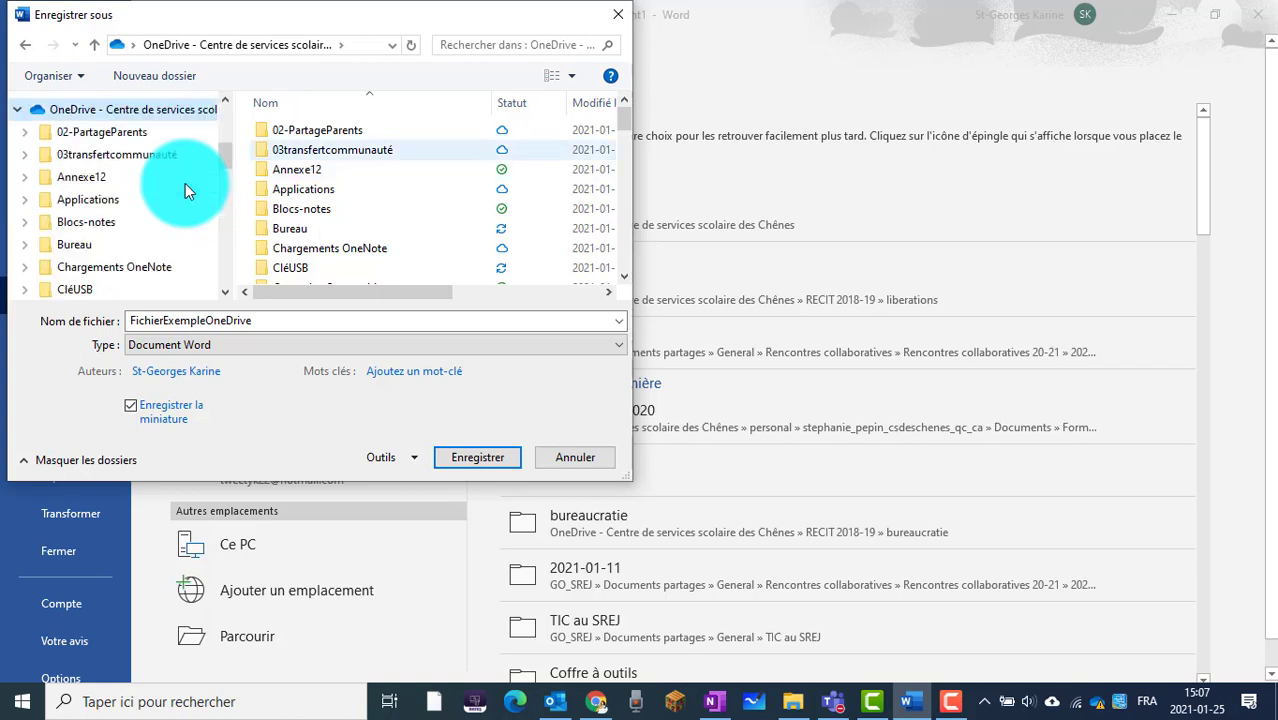
{"action": "left_click", "coordinate": [319, 172]}
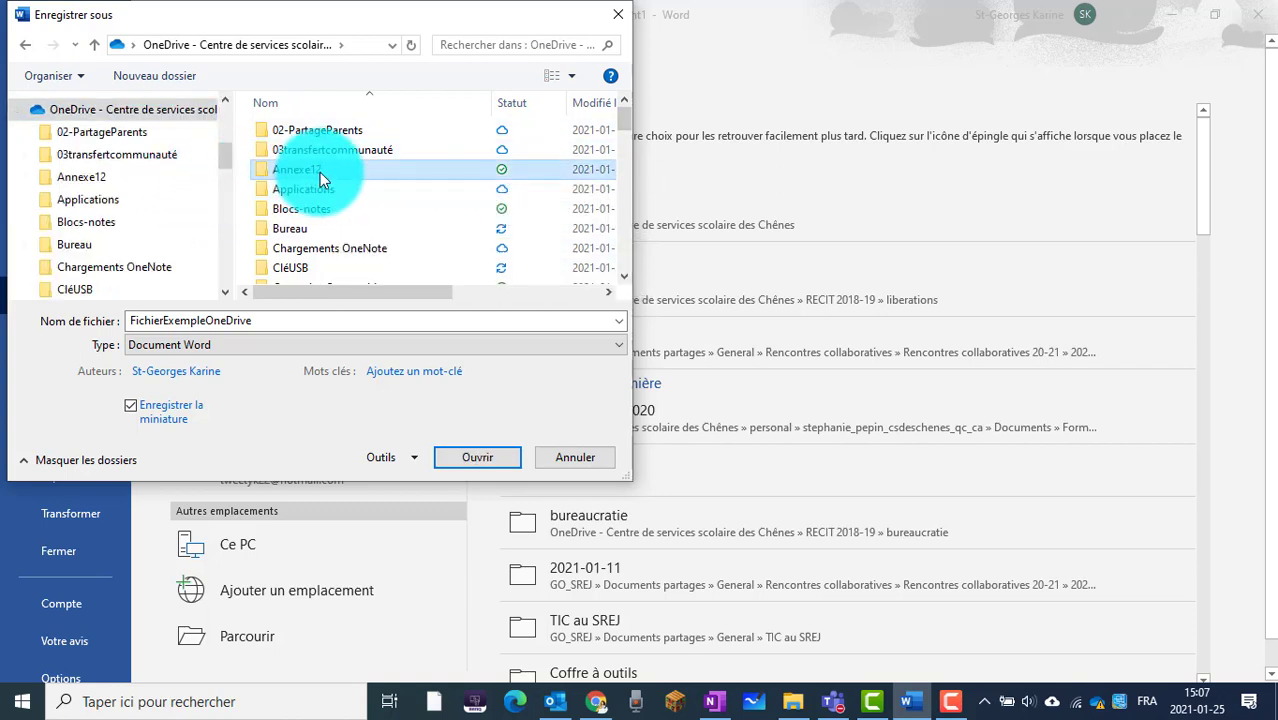
{"action": "double_click", "coordinate": [320, 172]}
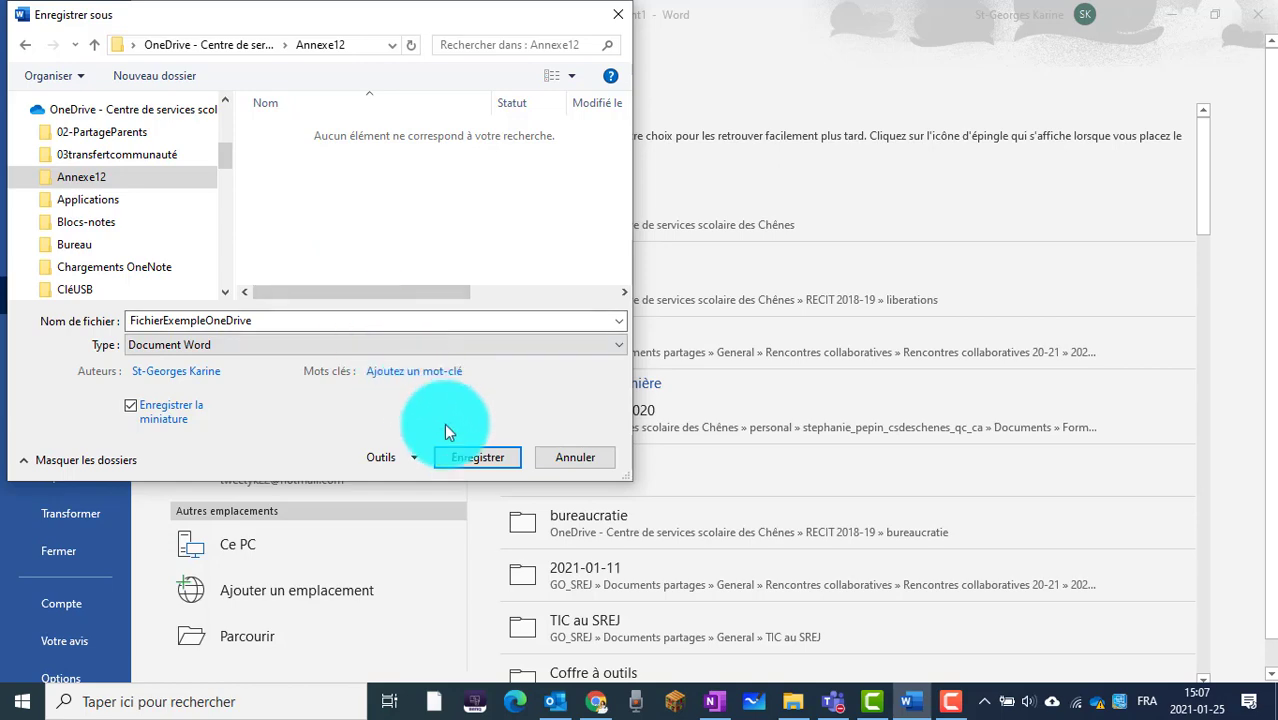
{"action": "left_click", "coordinate": [473, 459]}
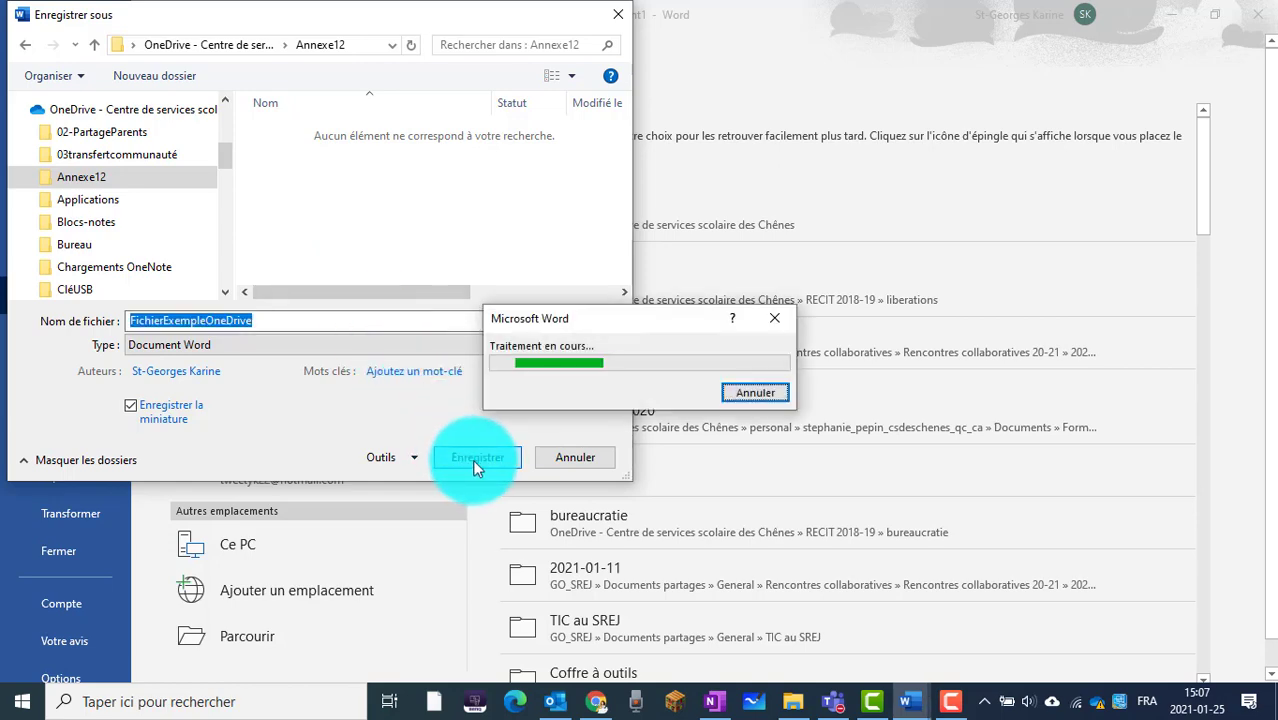